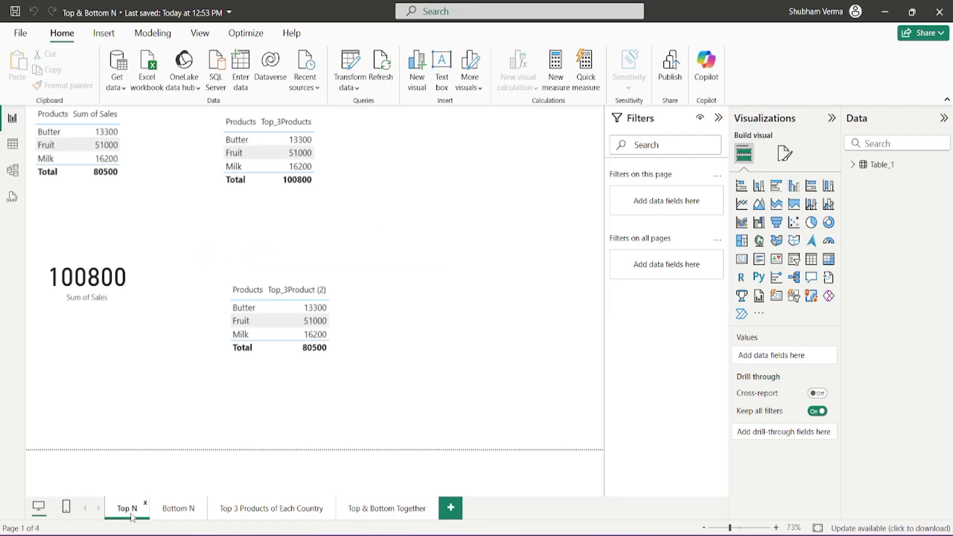
# Go to the Top & Bottom Together page and examine the formula of the Ranking measure in Table_1.
pyautogui.click(189, 511)
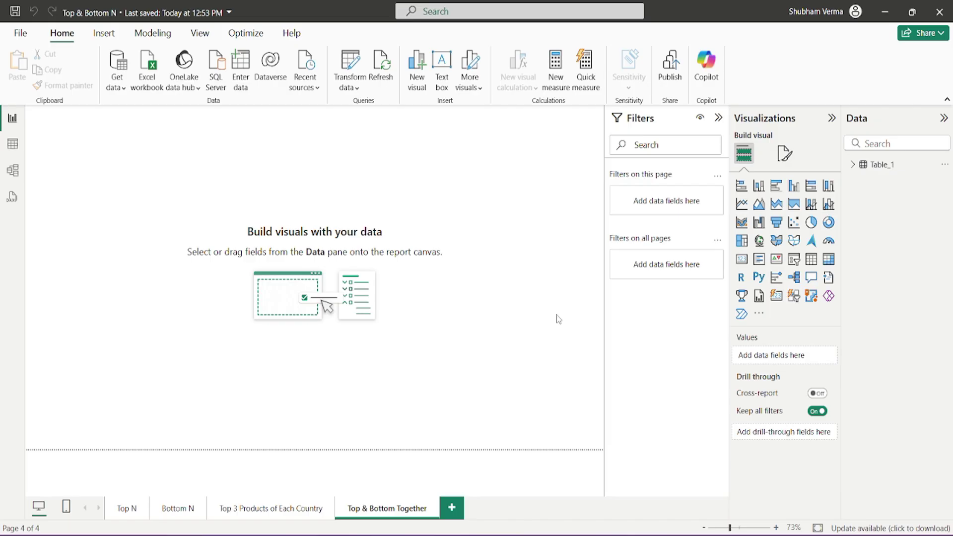
pyautogui.click(853, 164)
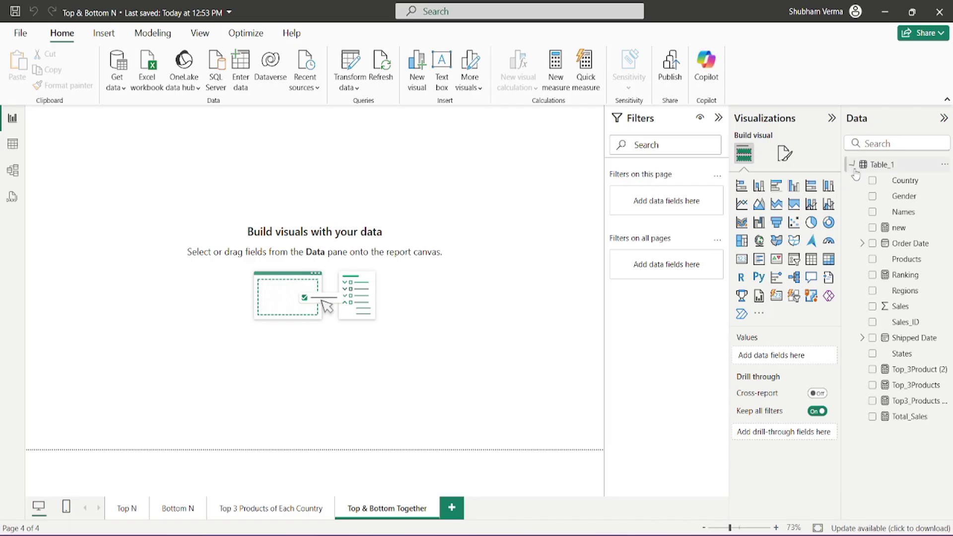
pyautogui.click(904, 276)
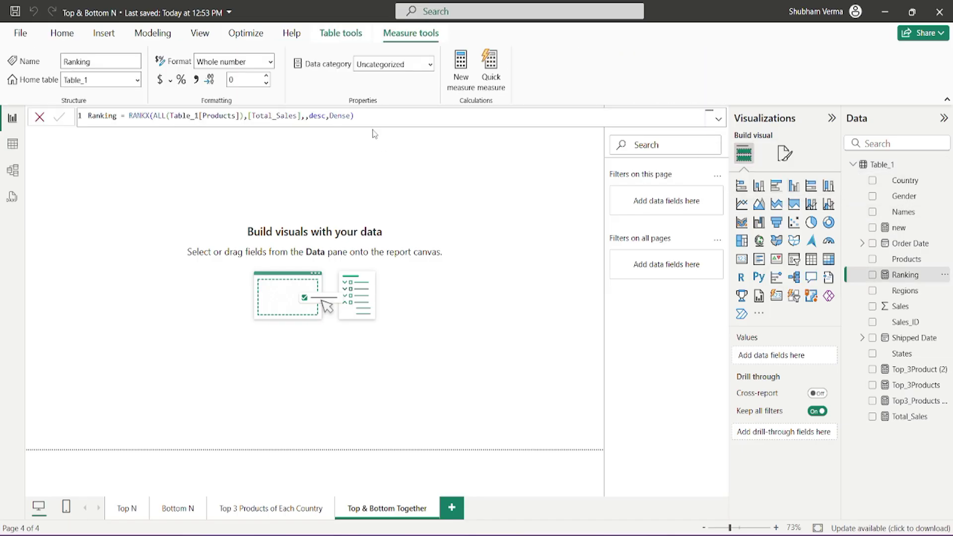
pyautogui.moveTo(354, 116); pyautogui.dragTo(121, 115)
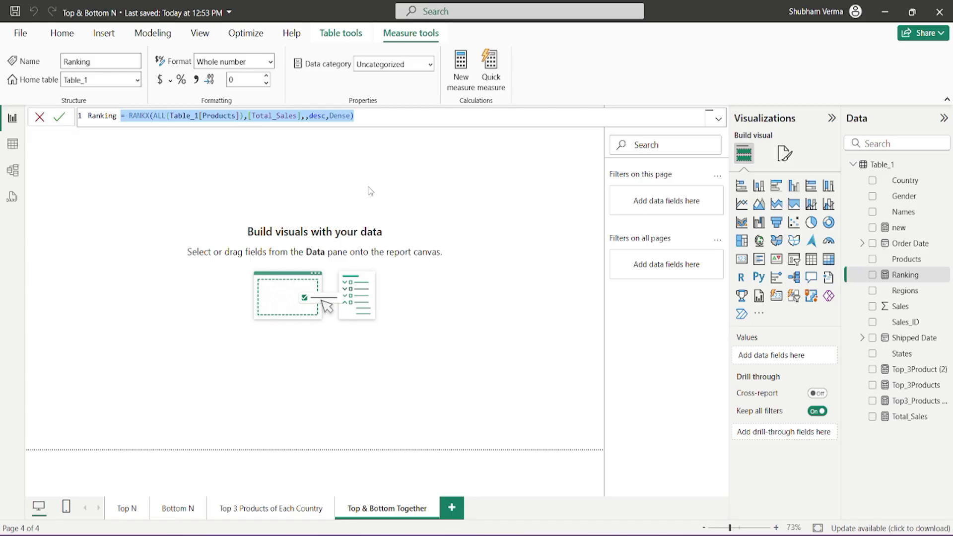
# Create a new measure in Table_1 named Top & Bottom 3 Products.
pyautogui.click(947, 167)
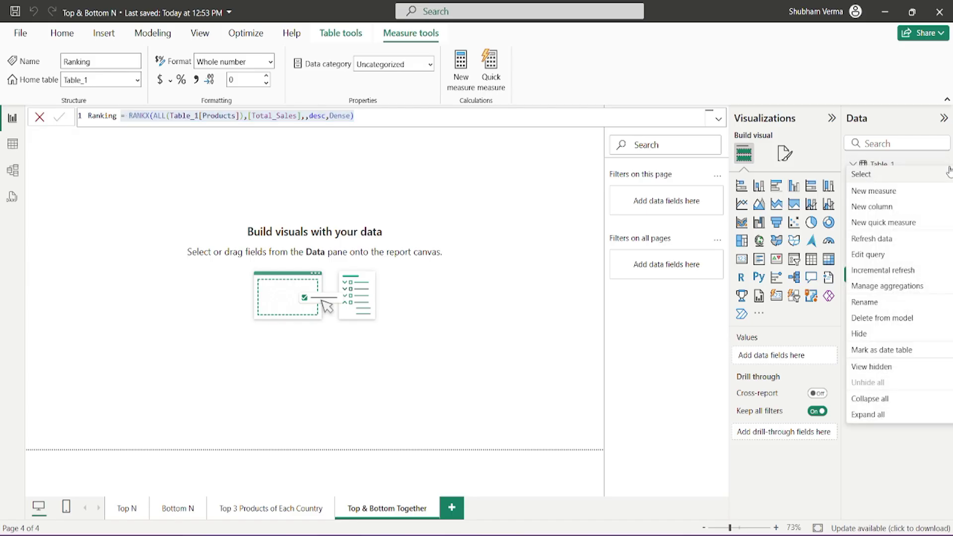
pyautogui.press('Escape')
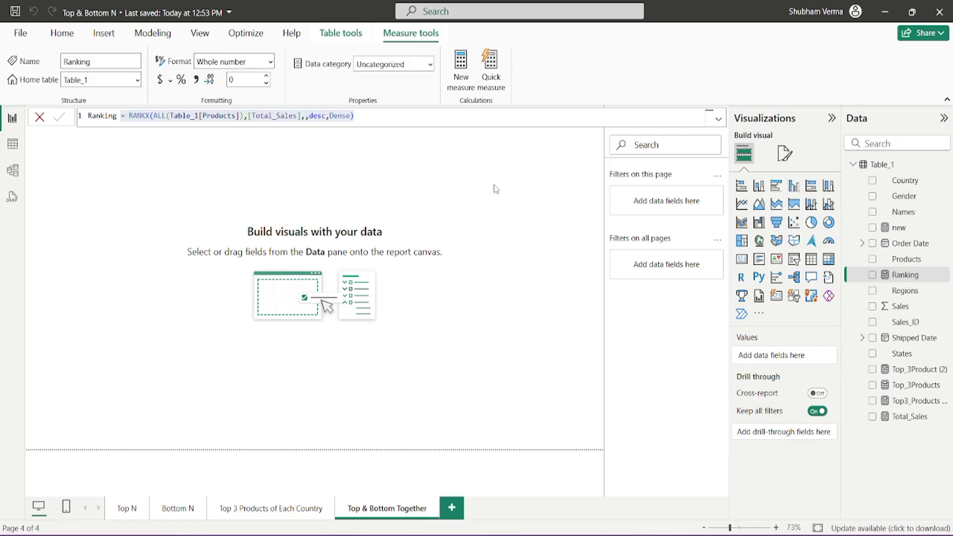
pyautogui.click(119, 118)
pyautogui.press('BackSpace')
pyautogui.press('BackSpace')
pyautogui.press('BackSpace')
pyautogui.press('BackSpace')
pyautogui.press('BackSpace')
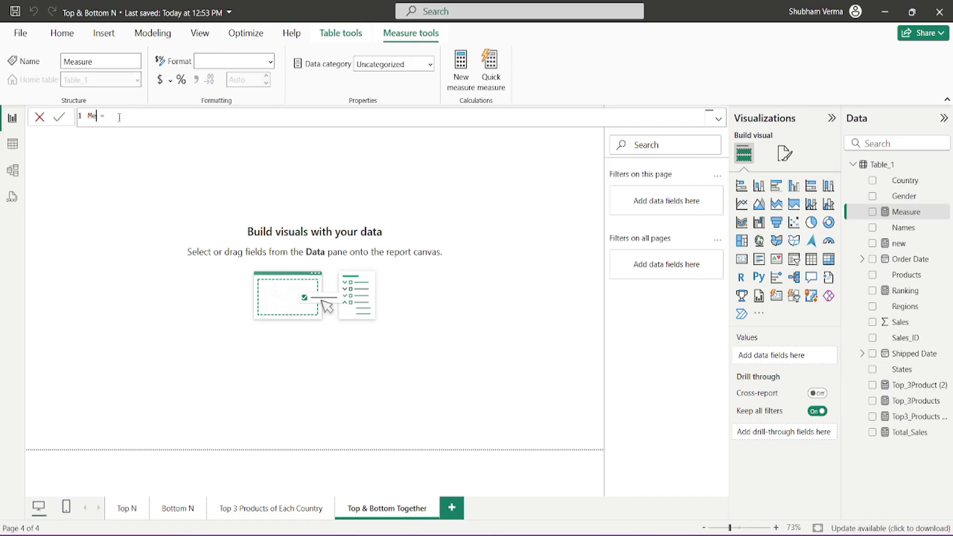
pyautogui.press('BackSpace')
pyautogui.press('BackSpace')
pyautogui.write('Top & Bottom 3 Products')
pyautogui.press('End')
# Declare a variable Top3 in the measure, starting a RANKX expression over All(Table_1[Products]).
pyautogui.write('V')
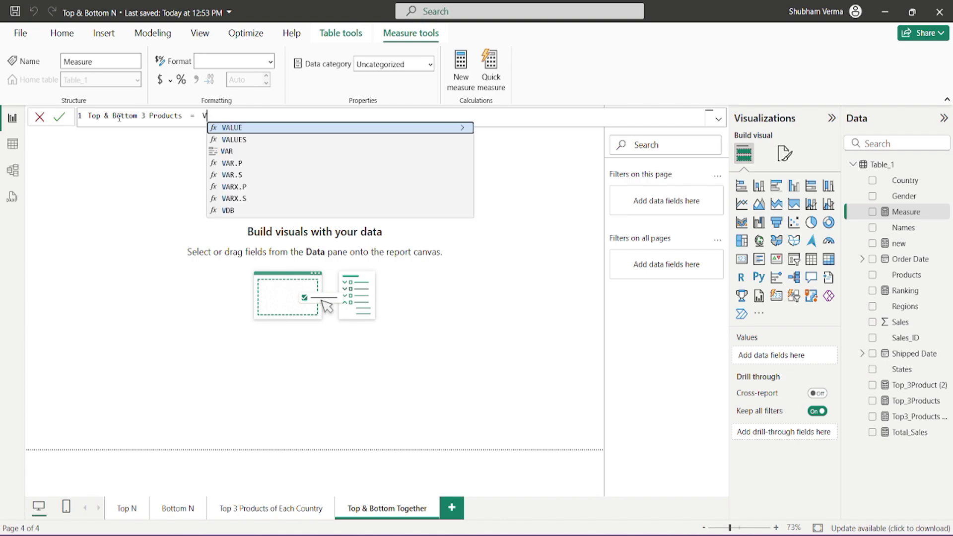
pyautogui.write('ar')
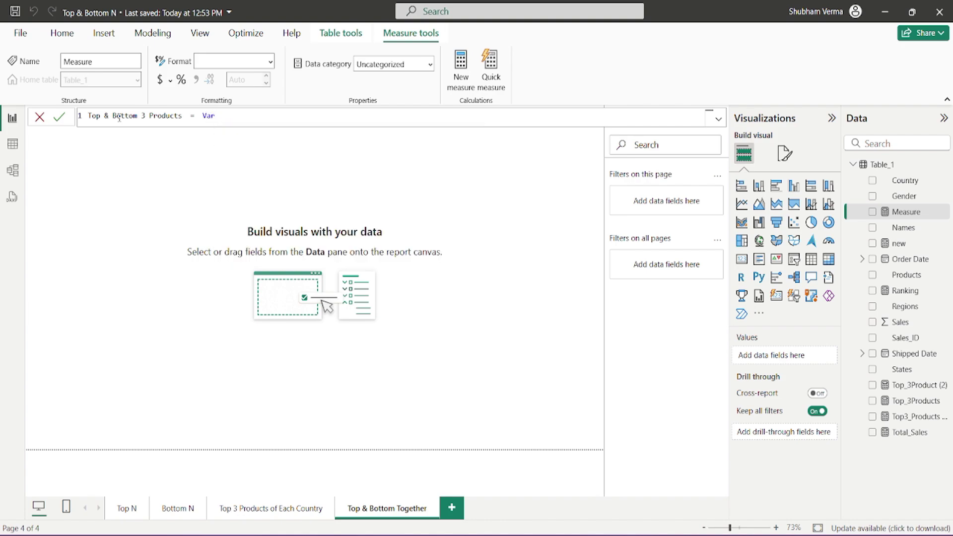
pyautogui.write(' Top3 = Ra')
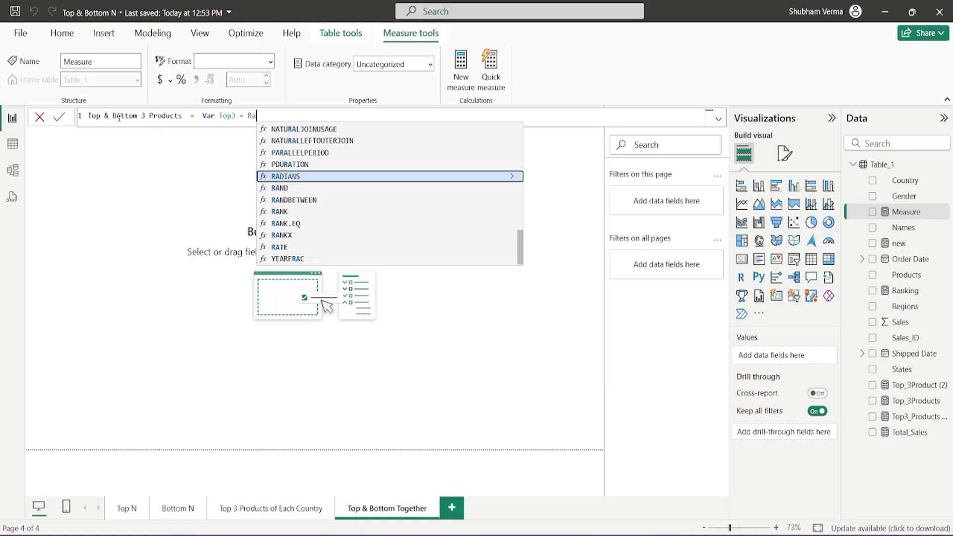
pyautogui.write('nkx')
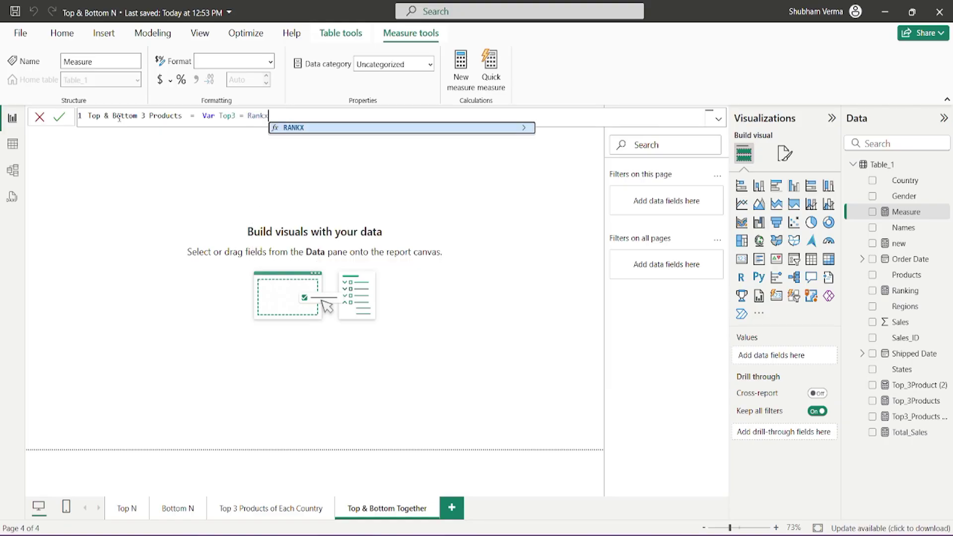
pyautogui.press('Tab')
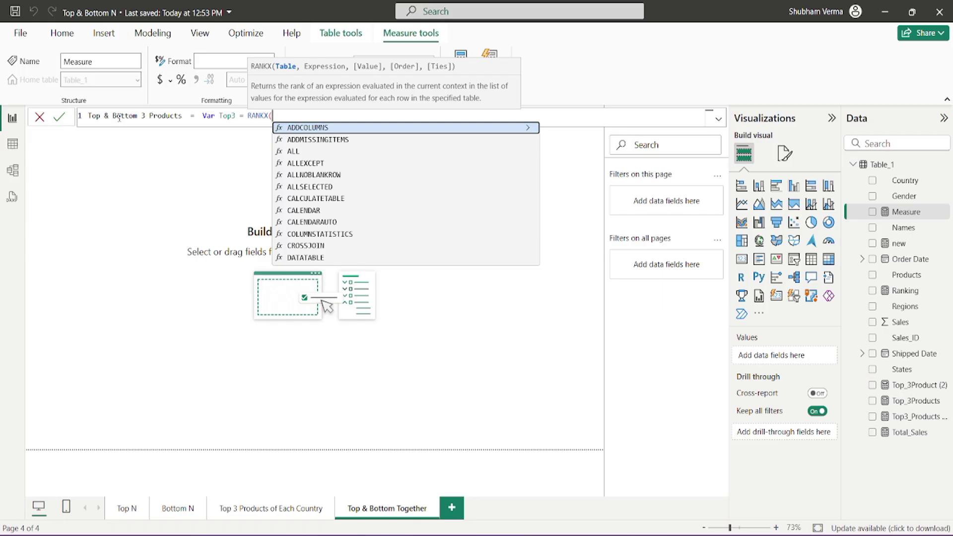
pyautogui.write('All')
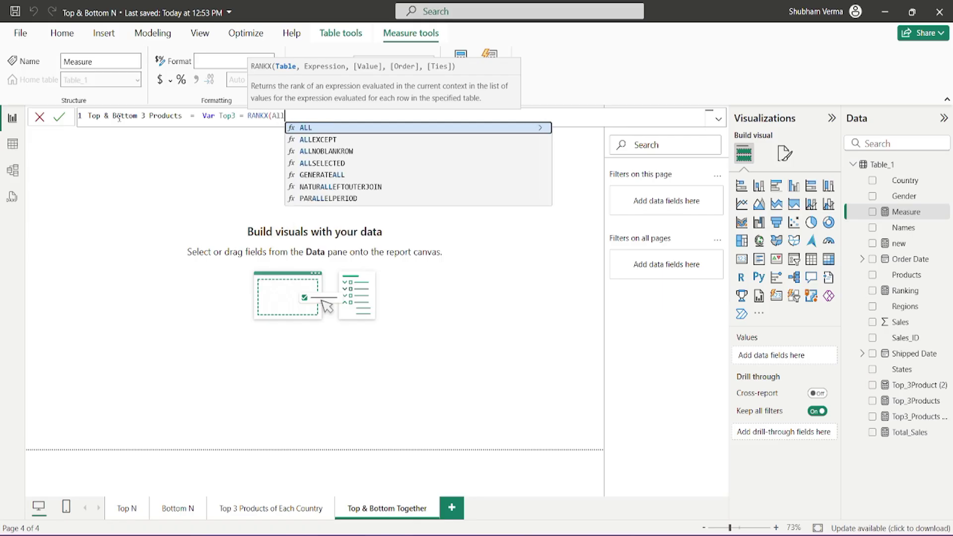
pyautogui.write('(')
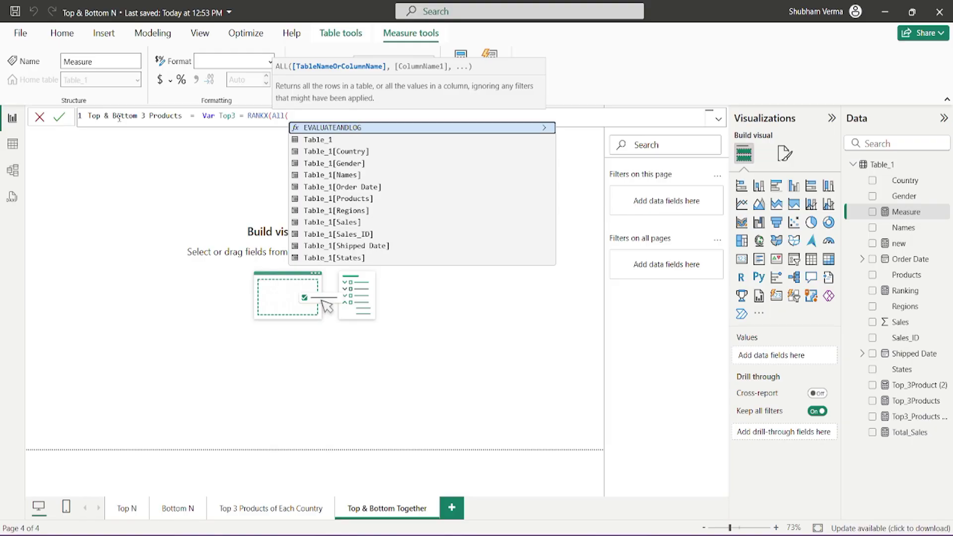
pyautogui.write('prod')
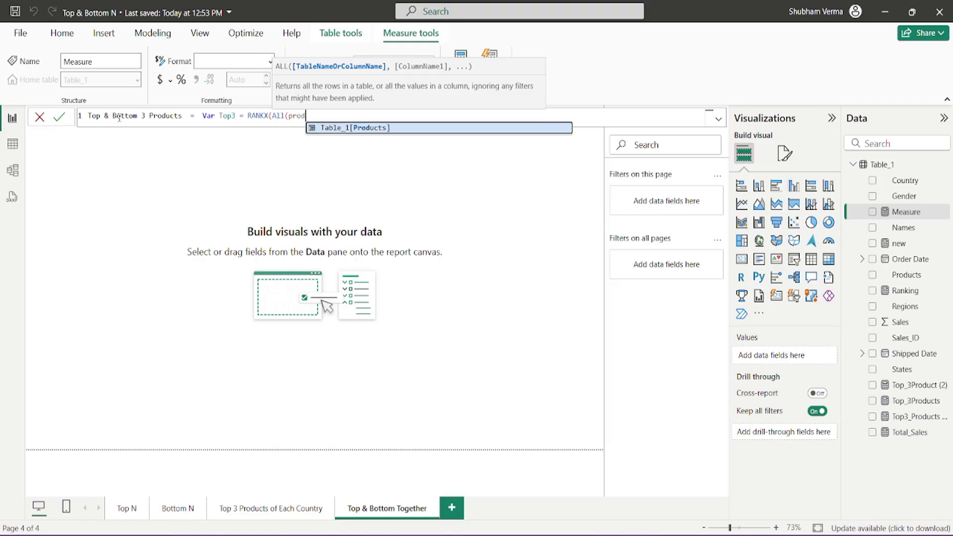
pyautogui.press('Tab')
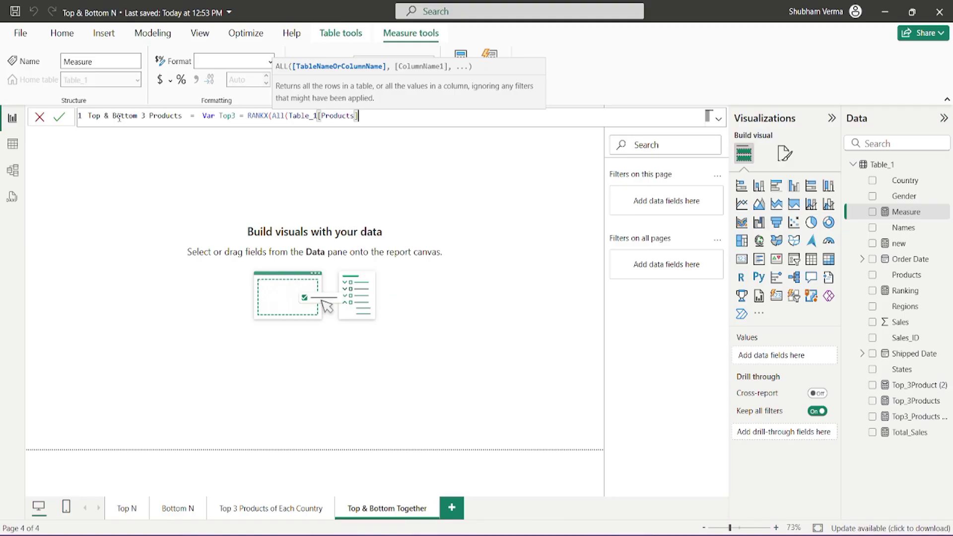
pyautogui.write(')')
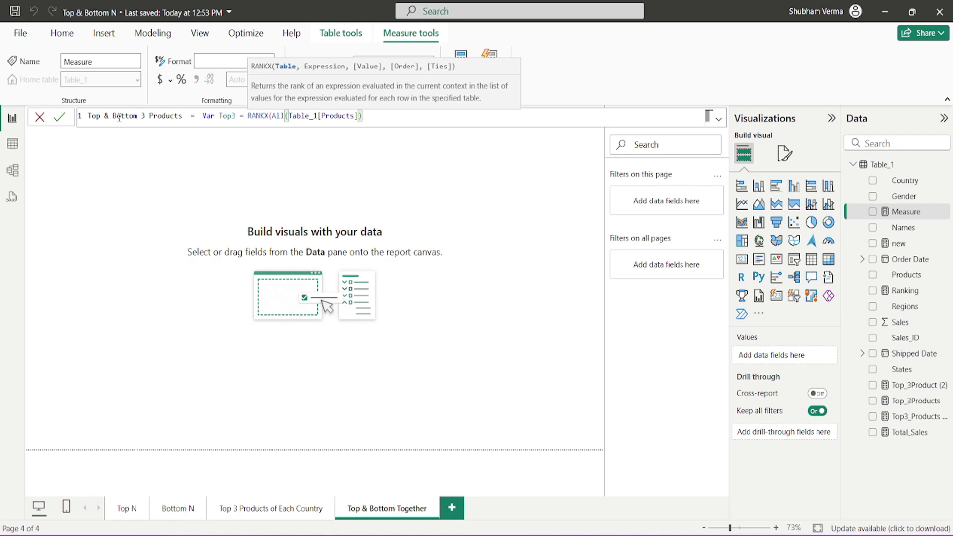
# Complete Top3's RANKX with [Total_Sales] as the expression, an empty value argument, DESC order and Dense ties.
pyautogui.write(',')
pyautogui.write('total')
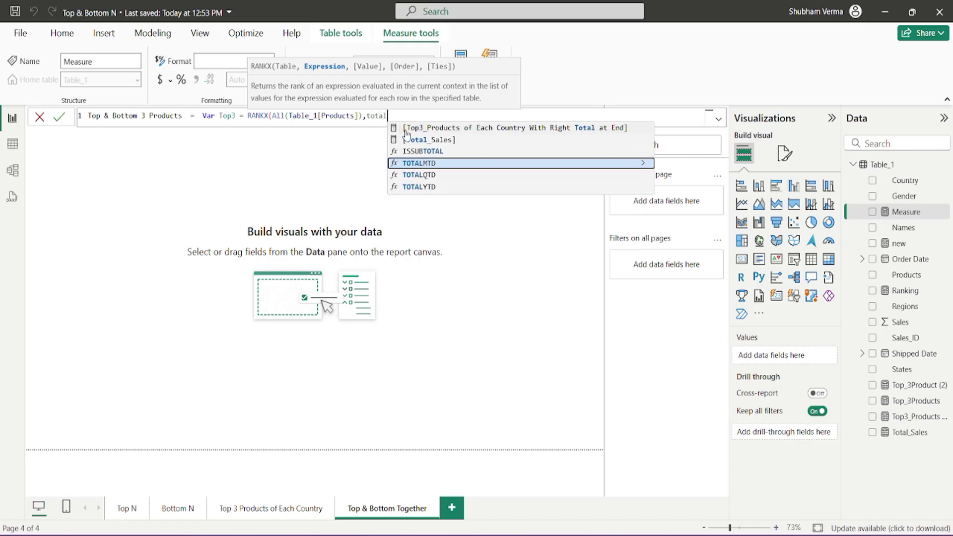
pyautogui.press('Up')
pyautogui.press('Up')
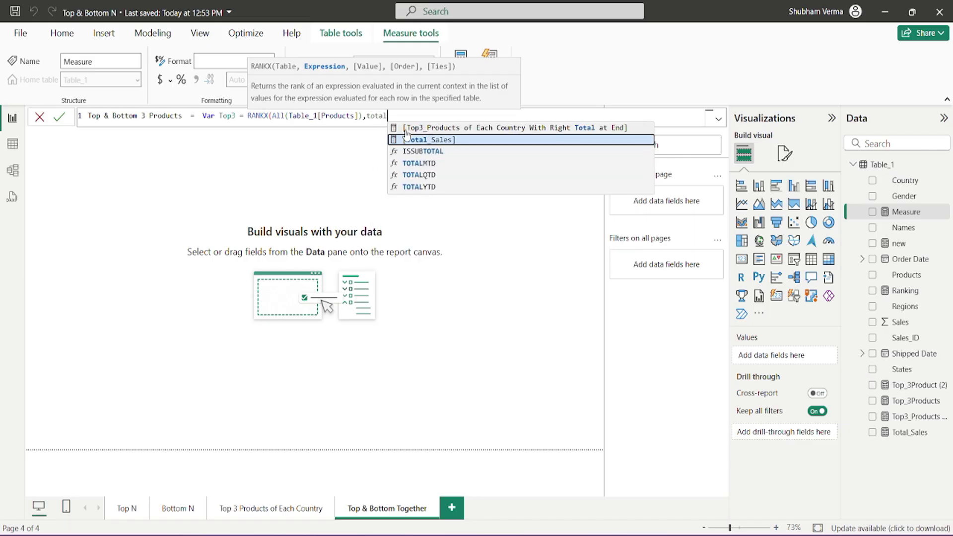
pyautogui.press('Tab')
pyautogui.write(',')
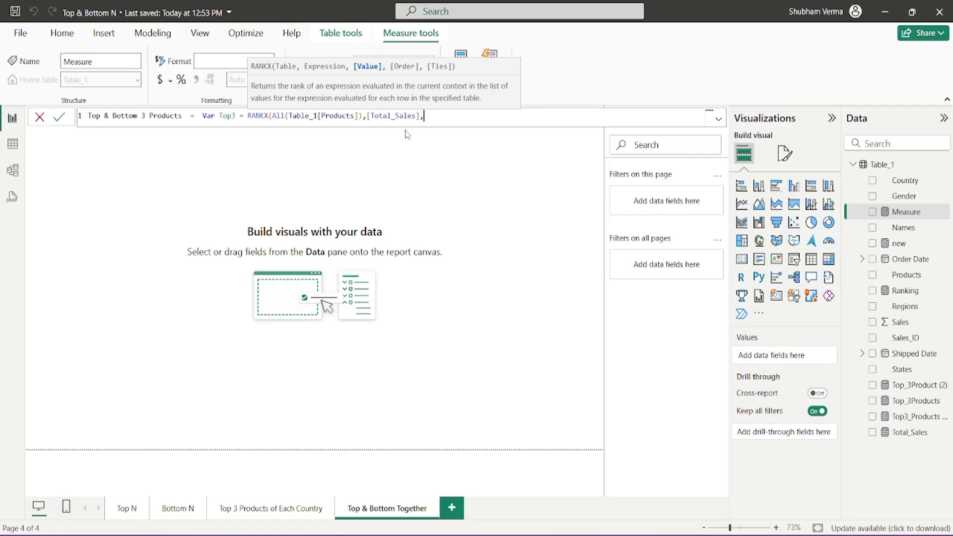
pyautogui.write(',')
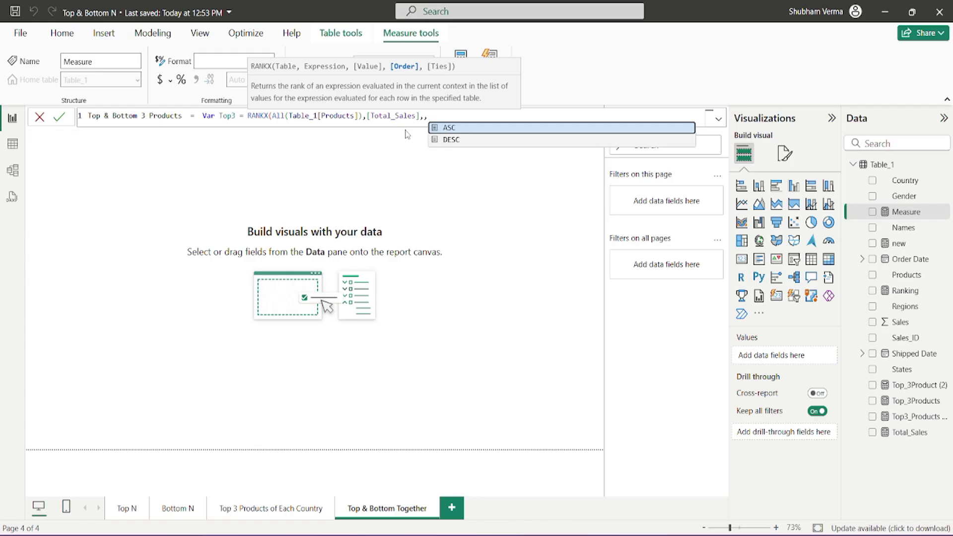
pyautogui.press('Down')
pyautogui.press('Tab')
pyautogui.write(',')
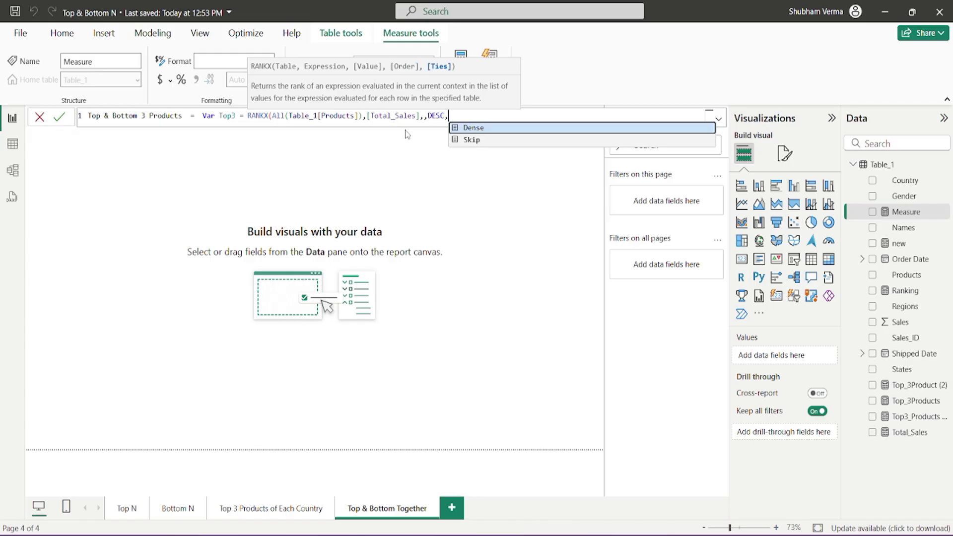
pyautogui.press('Tab')
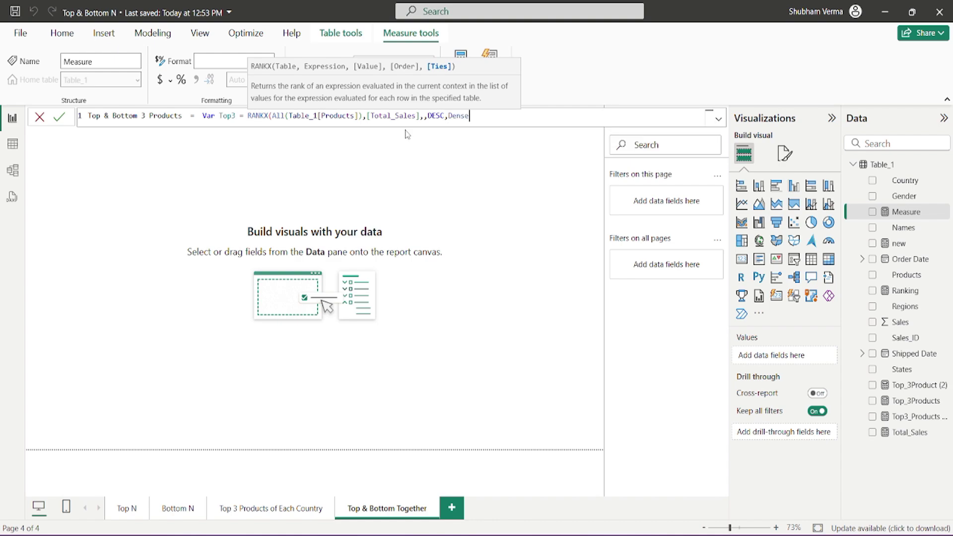
pyautogui.write(')')
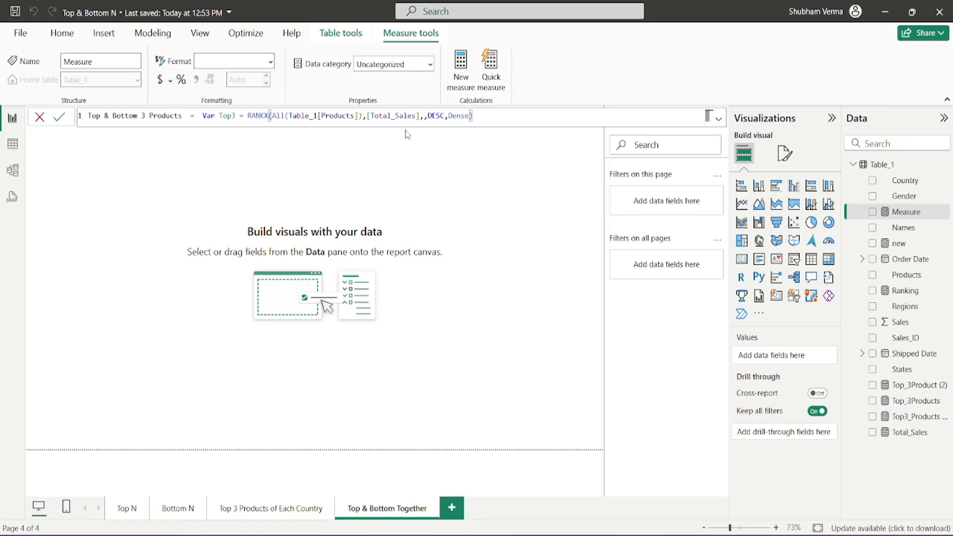
# Add a second formula line, indented beneath the Top3 declaration, that declares a variable Bottom3.
pyautogui.hotkey('shift', 'Return')
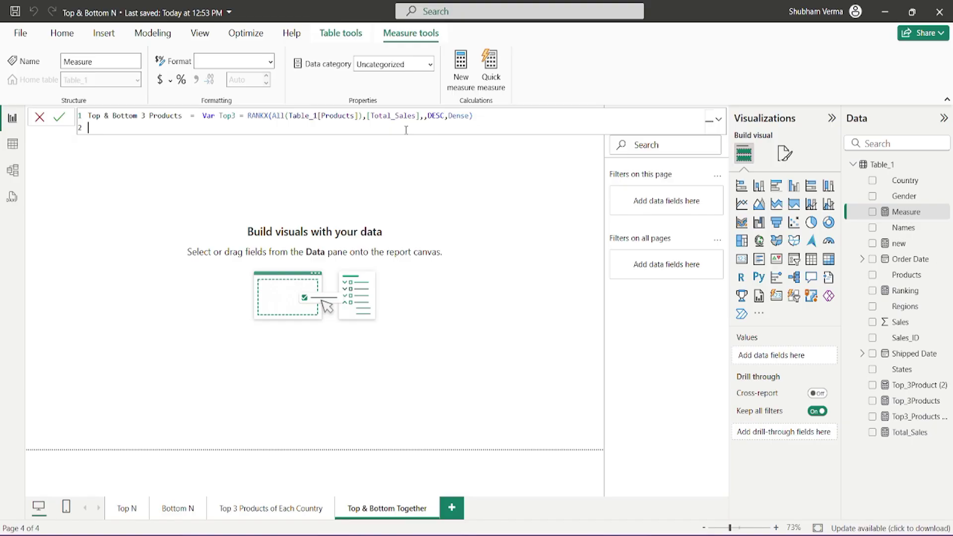
pyautogui.press('Tab')
pyautogui.press('Tab')
pyautogui.press('Tab')
pyautogui.press('Tab')
pyautogui.press('Tab')
pyautogui.write('V')
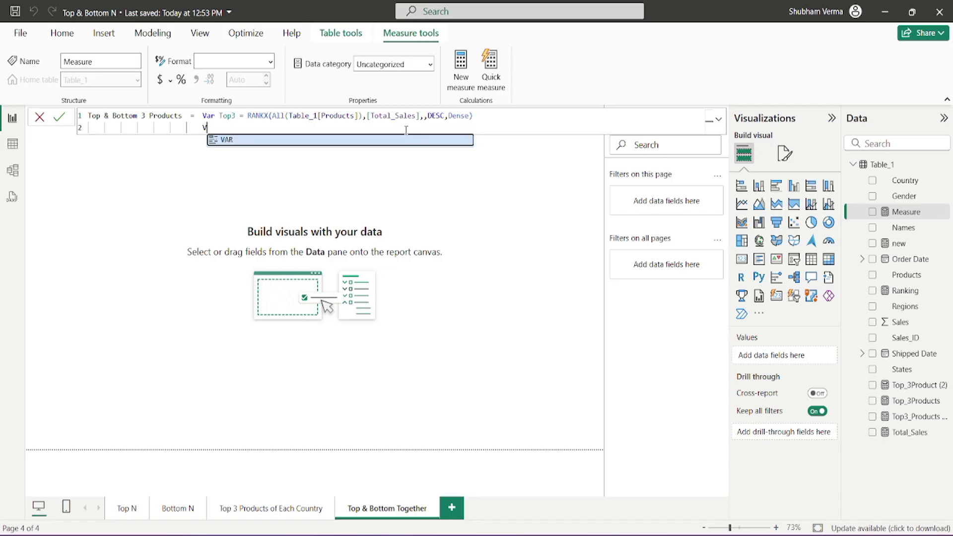
pyautogui.write('ar ')
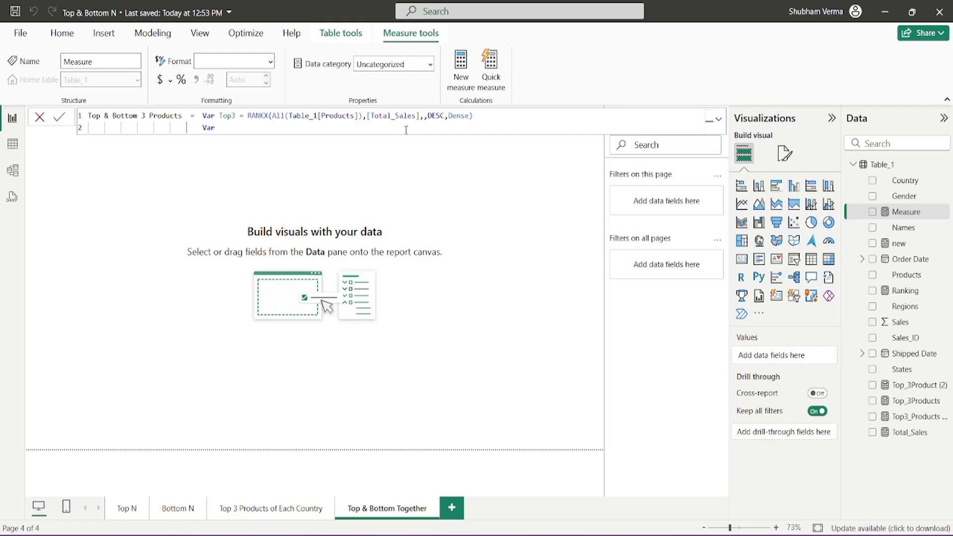
pyautogui.write('Bottom3=')
# Assign Bottom3 a copy of Top3's RANKX expression with its sort order changed to ASC.
pyautogui.moveTo(474, 116); pyautogui.dragTo(247, 115)
pyautogui.hotkey('ctrl', 'c')
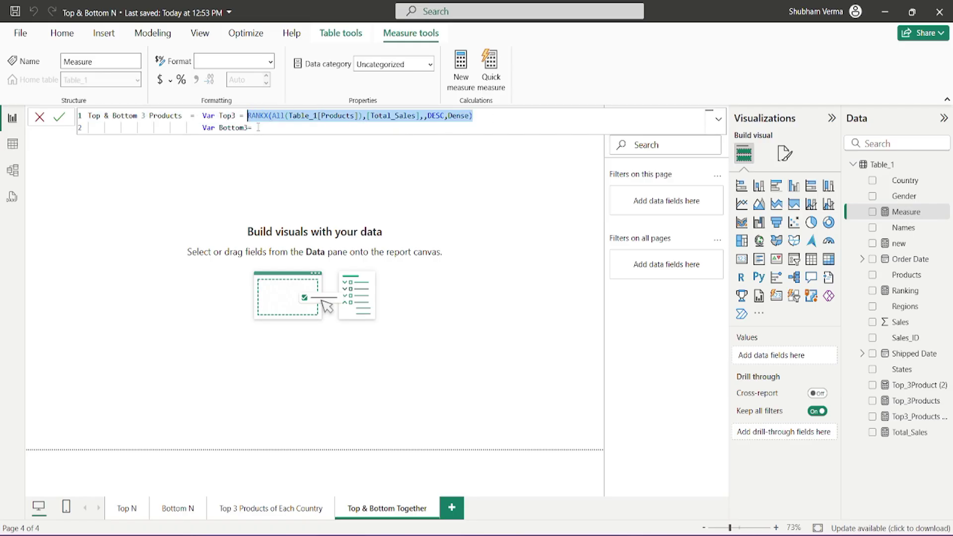
pyautogui.click(258, 127)
pyautogui.hotkey('ctrl', 'v')
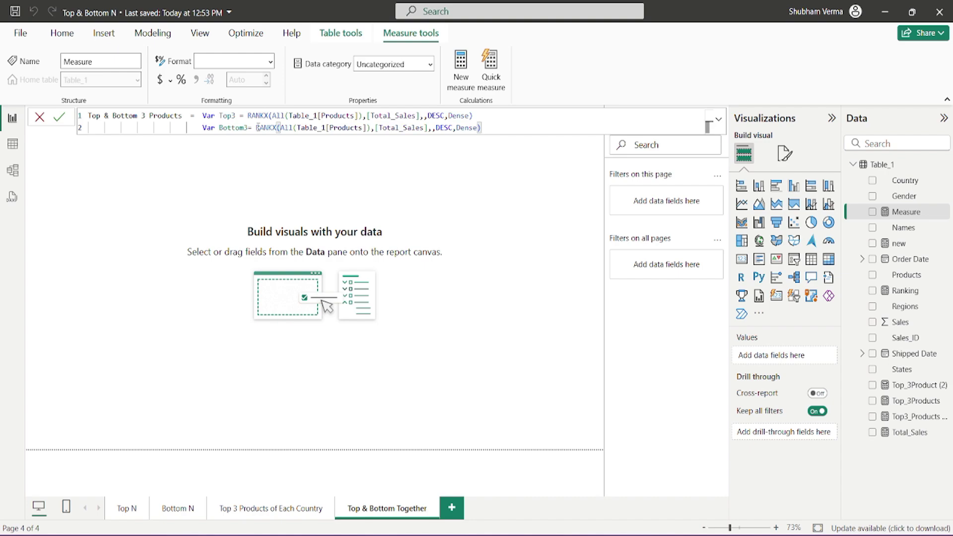
pyautogui.doubleClick(450, 127)
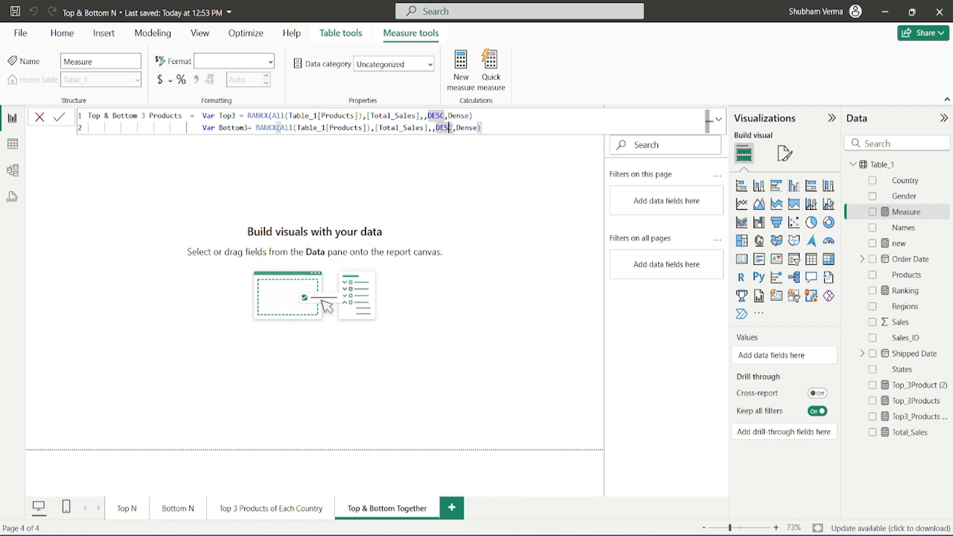
pyautogui.press('BackSpace')
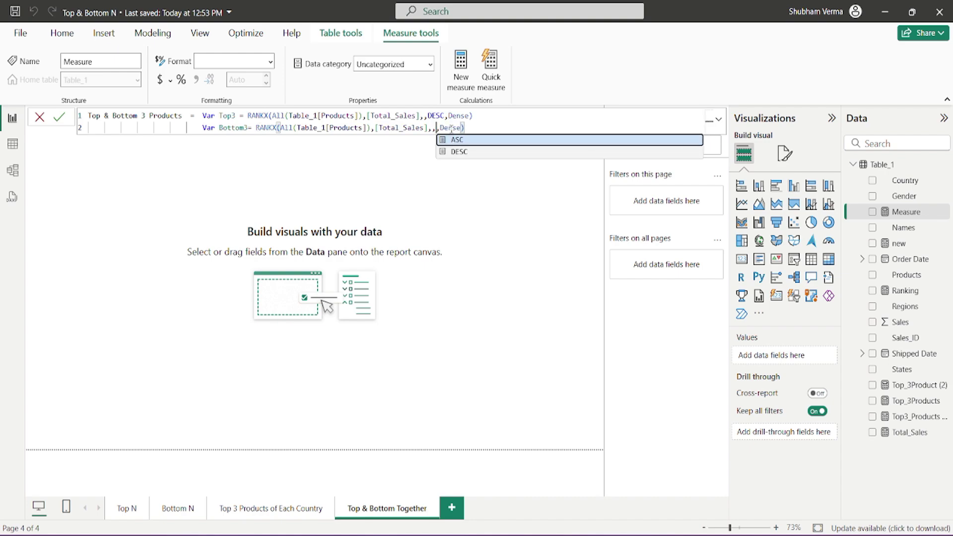
pyautogui.write('ASC')
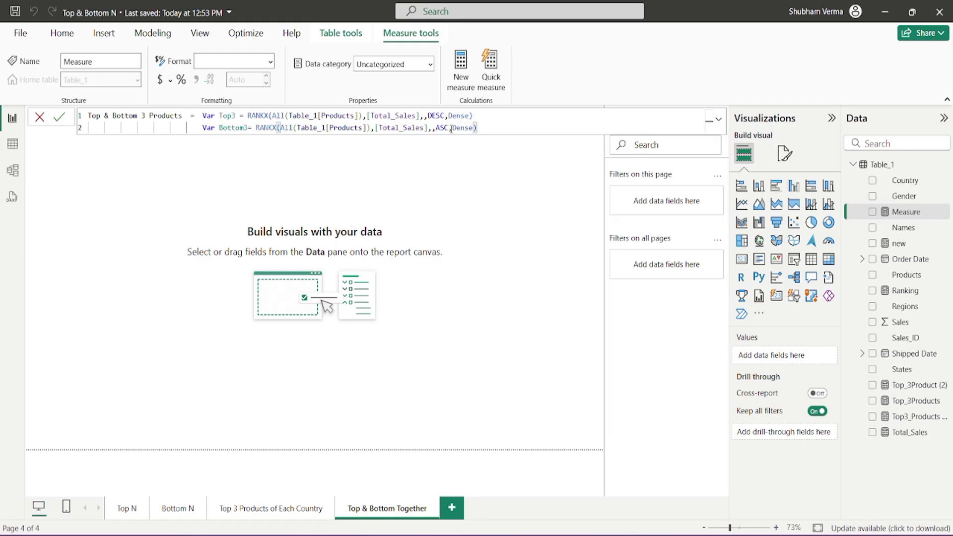
pyautogui.click(474, 116)
pyautogui.moveTo(474, 115); pyautogui.dragTo(218, 115)
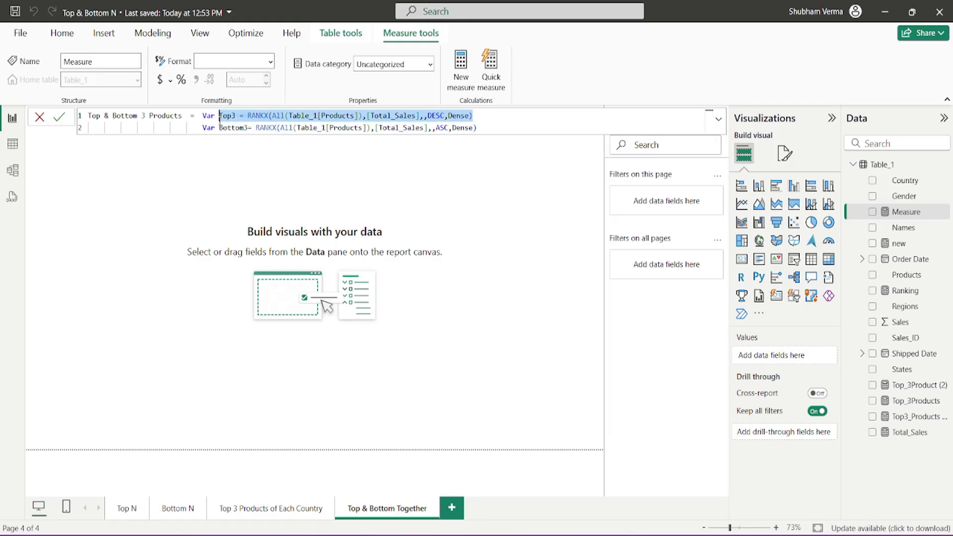
pyautogui.moveTo(476, 128); pyautogui.dragTo(221, 133)
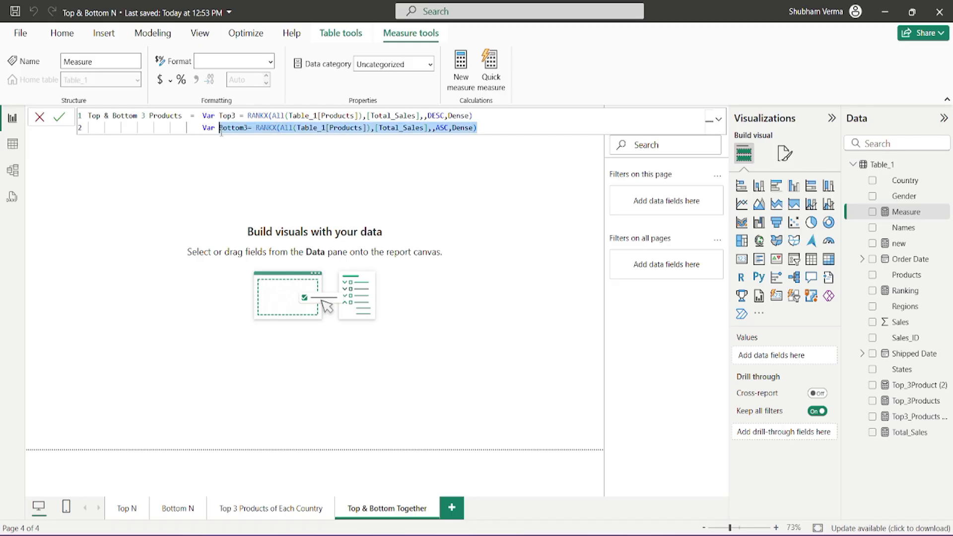
pyautogui.click(486, 132)
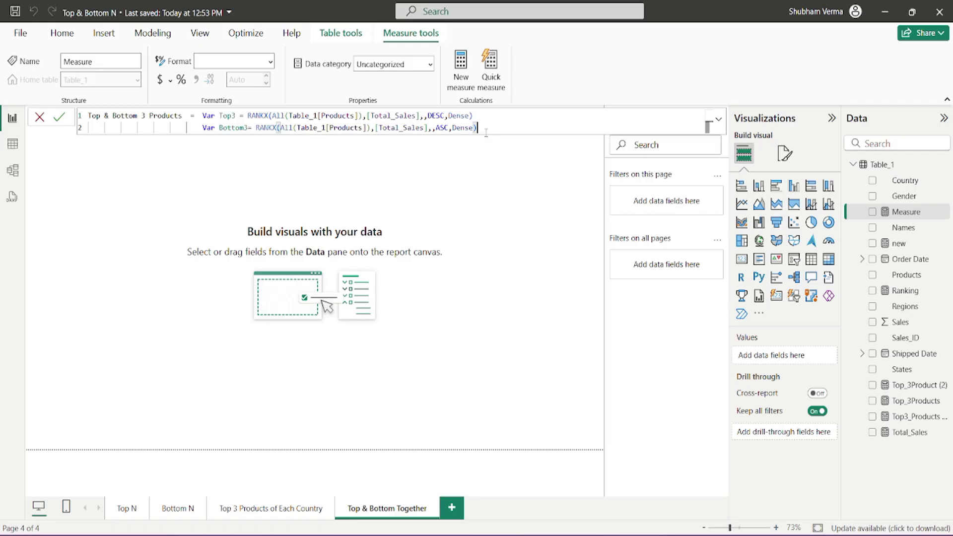
# Add a return line beneath the Bottom3 declaration and open an IF expression on the line below it.
pyautogui.hotkey('shift', 'Return')
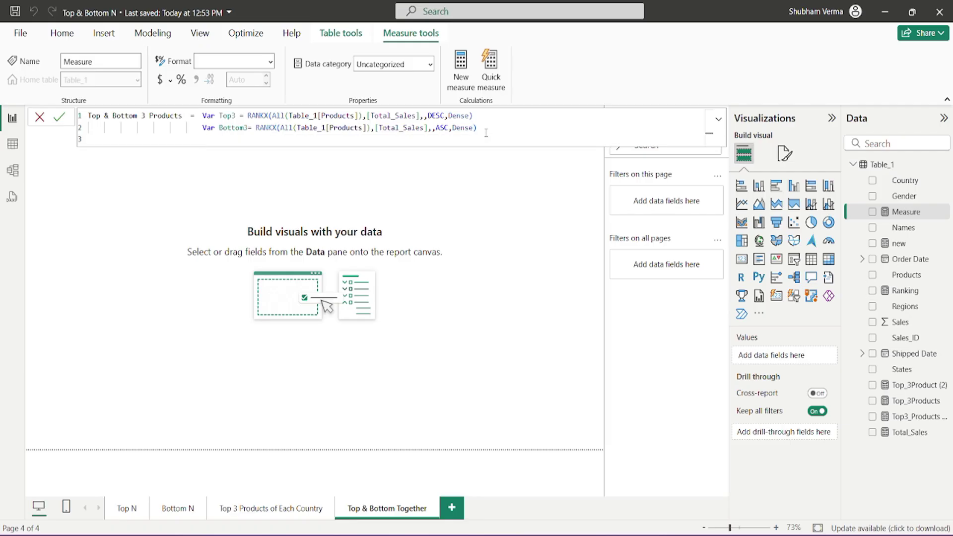
pyautogui.write('return')
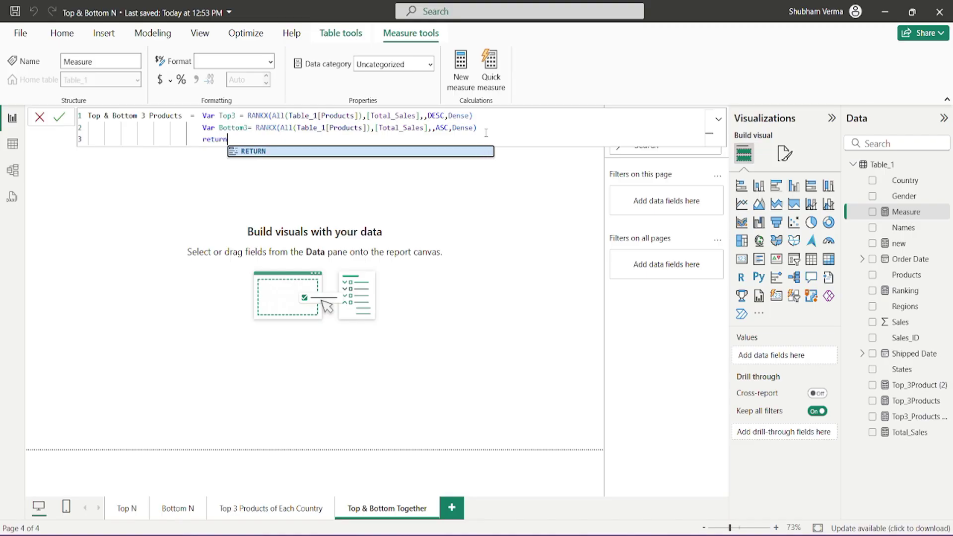
pyautogui.hotkey('shift', 'Return')
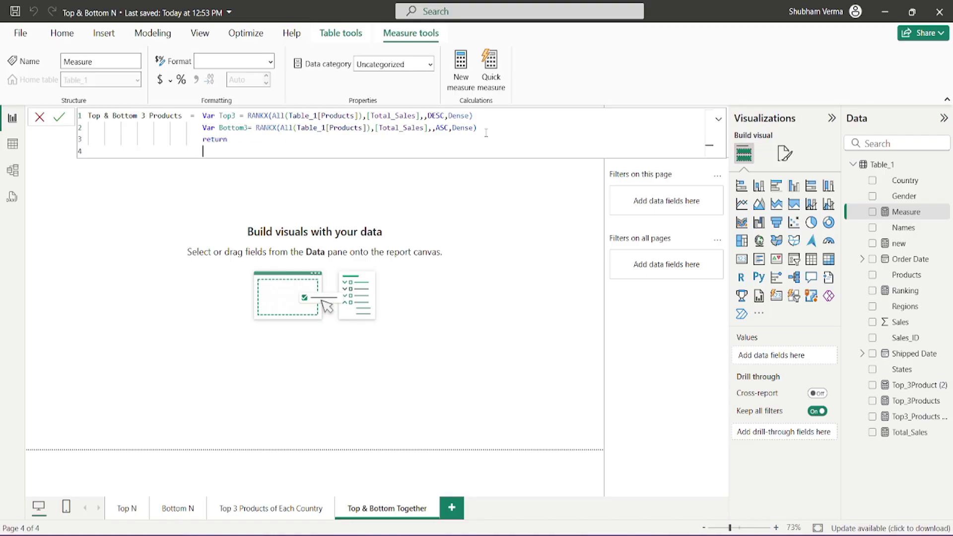
pyautogui.write('if(')
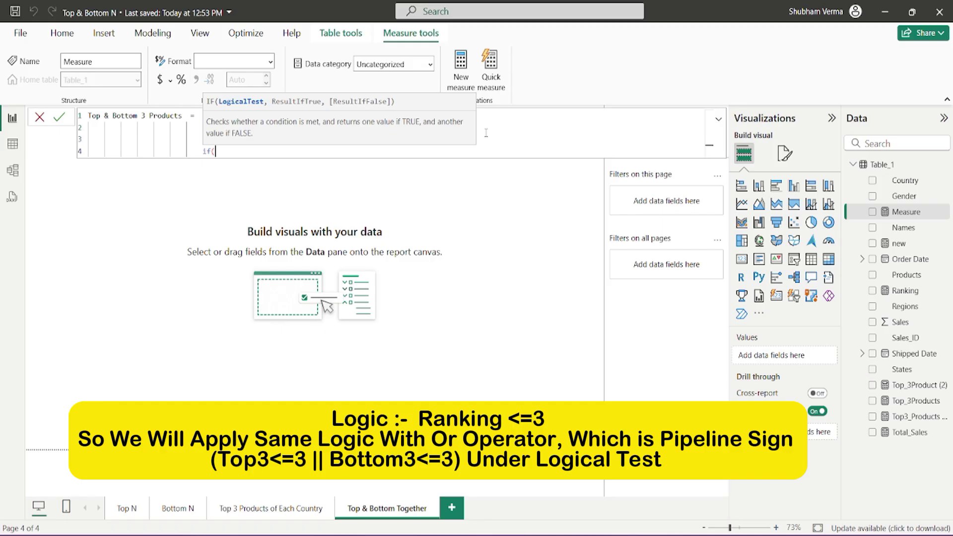
# Enter Top3<=3 || Bottom3<=3 as the logical test of the IF expression.
pyautogui.write('top')
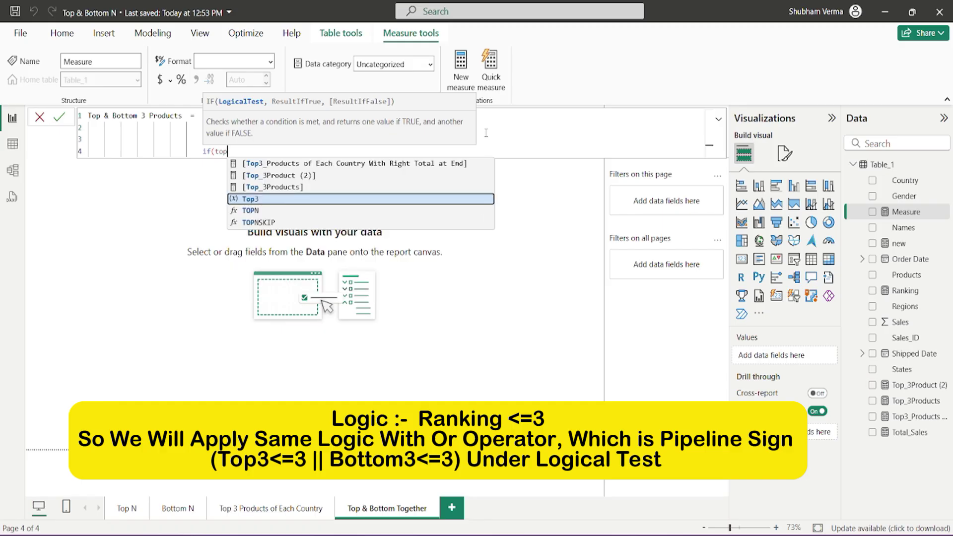
pyautogui.press('Tab')
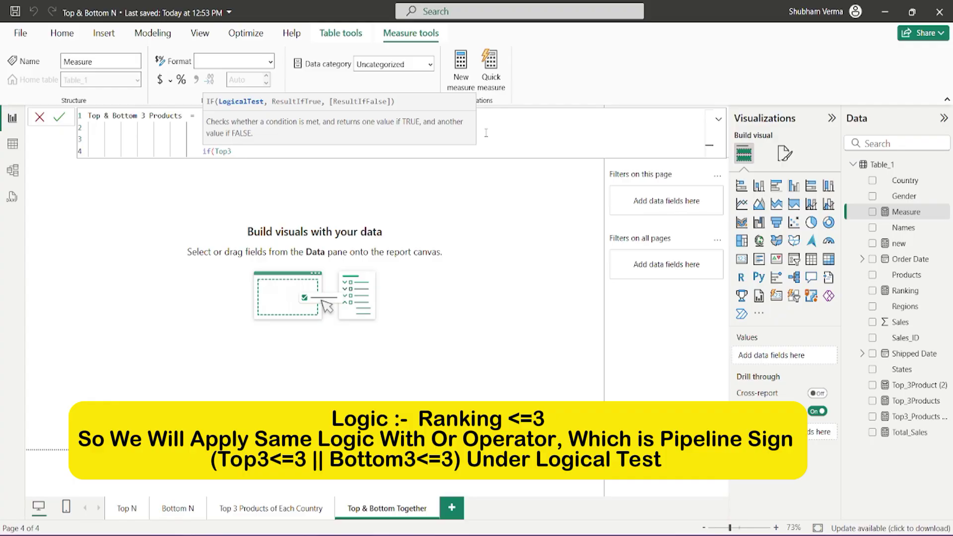
pyautogui.write('<=3 ||')
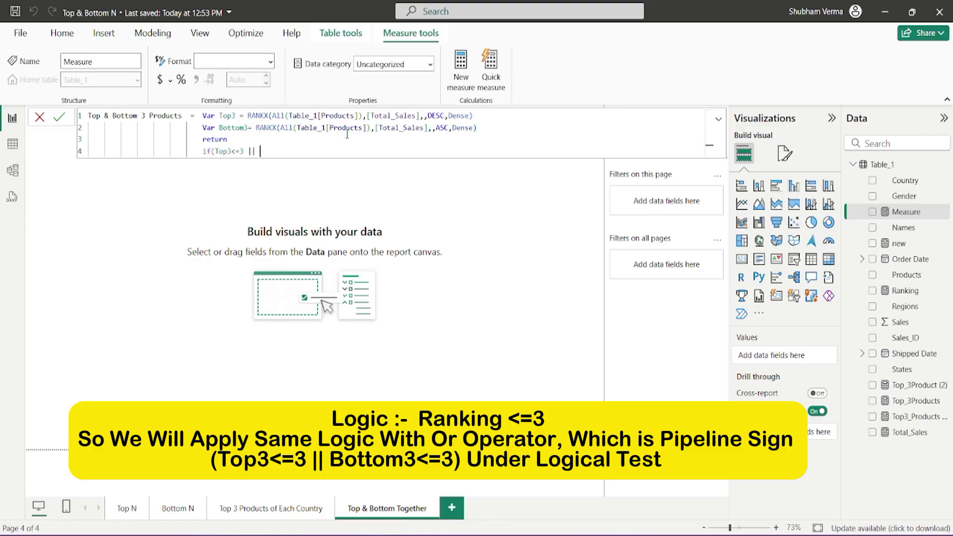
pyautogui.write('Bott')
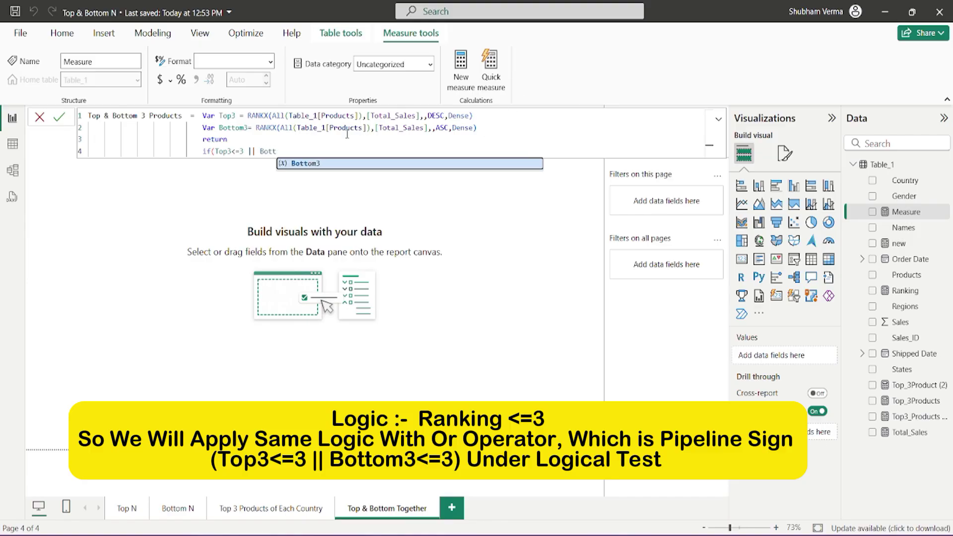
pyautogui.press('Tab')
pyautogui.write('<=')
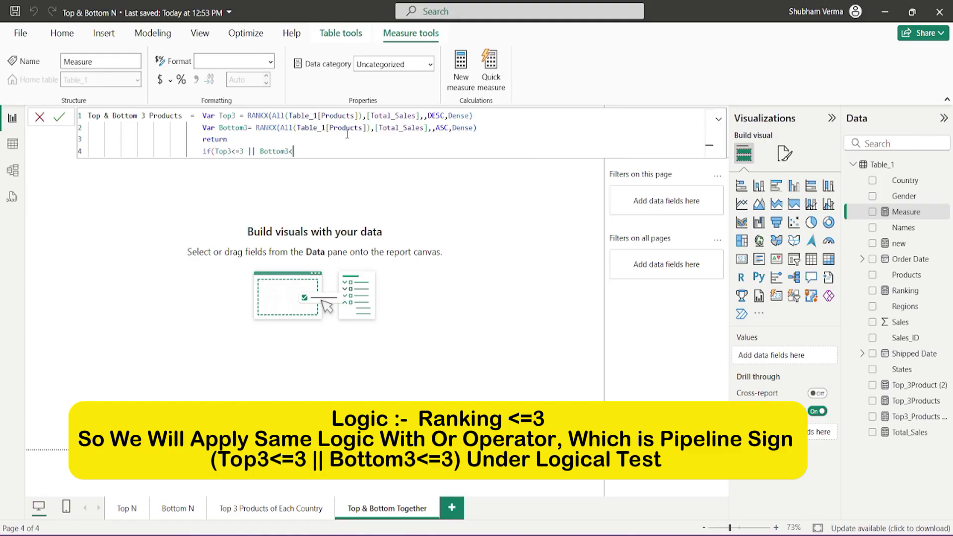
pyautogui.write('3')
pyautogui.moveTo(301, 151); pyautogui.dragTo(215, 151)
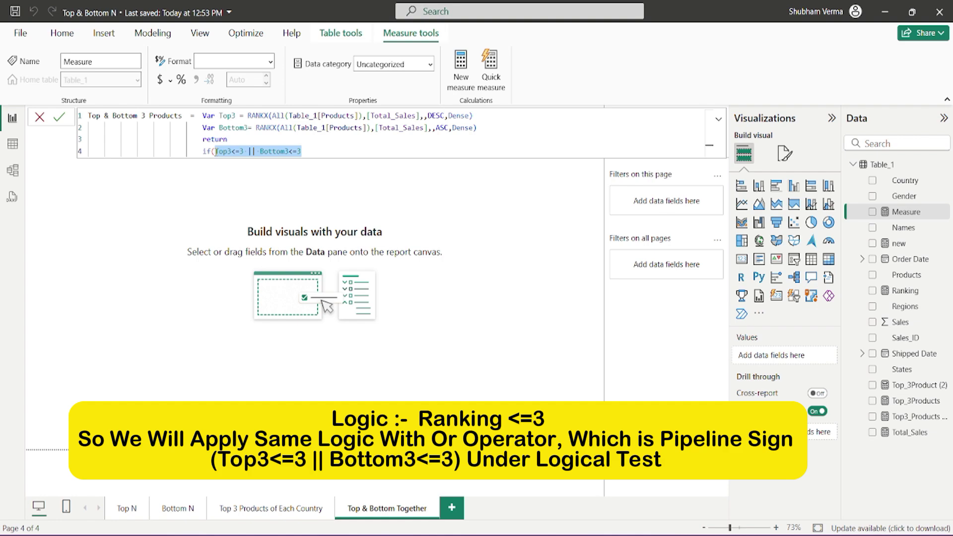
pyautogui.click(216, 151)
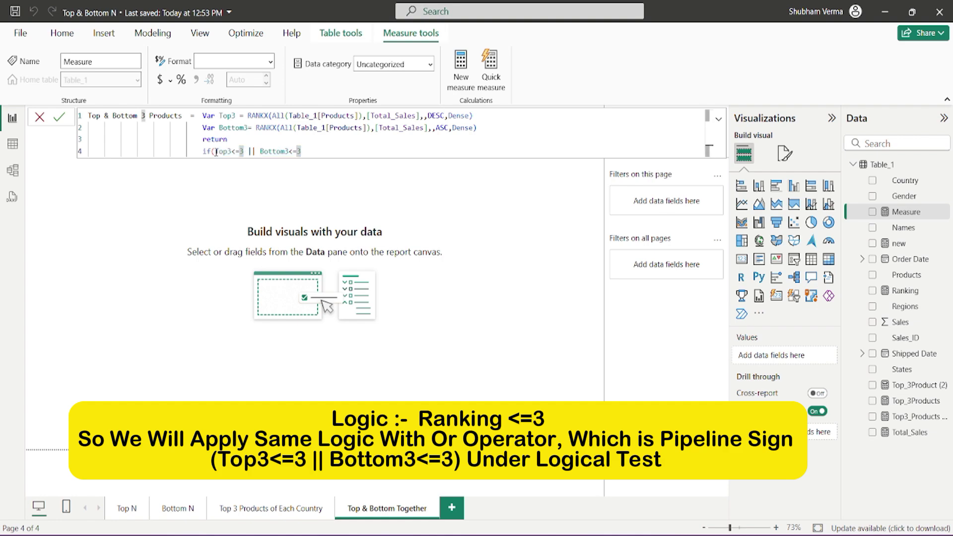
# Complete the IF with [Total_Sales] as the true result and 0 as the false result, and commit the measure.
pyautogui.write(',')
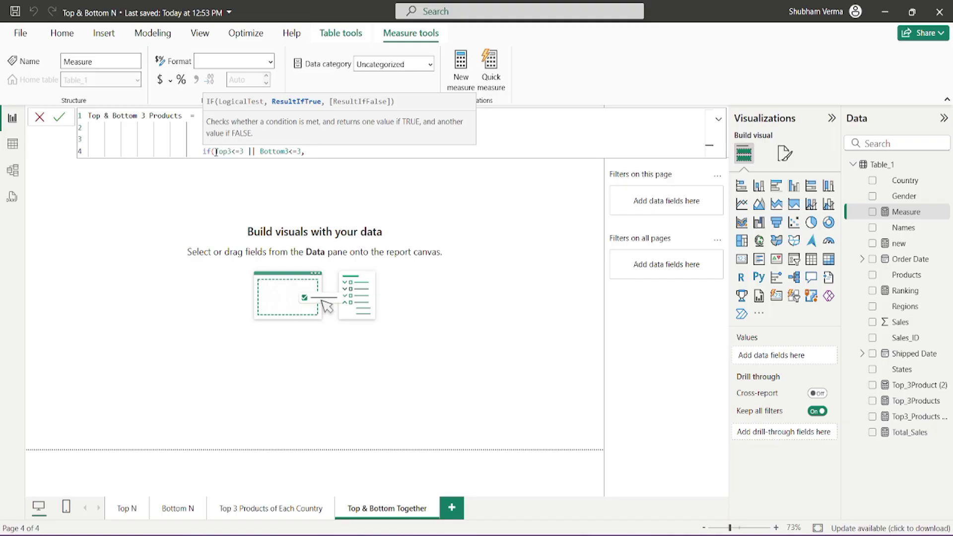
pyautogui.write('tota')
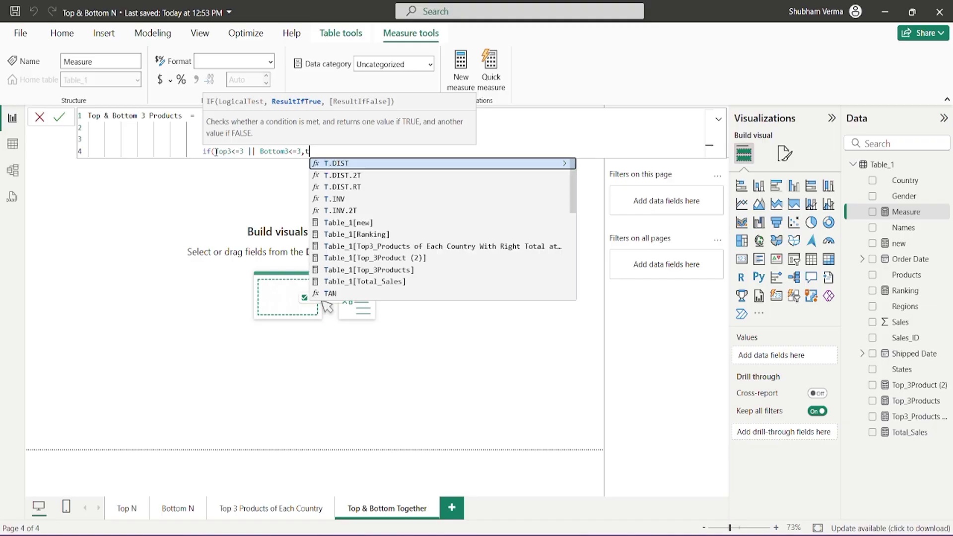
pyautogui.press('Up')
pyautogui.press('Up')
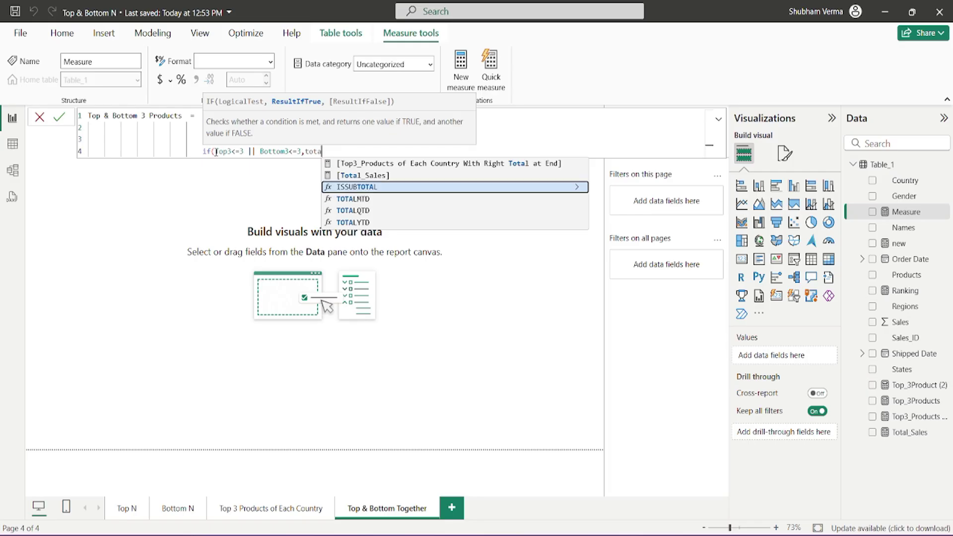
pyautogui.press('Tab')
pyautogui.write(',')
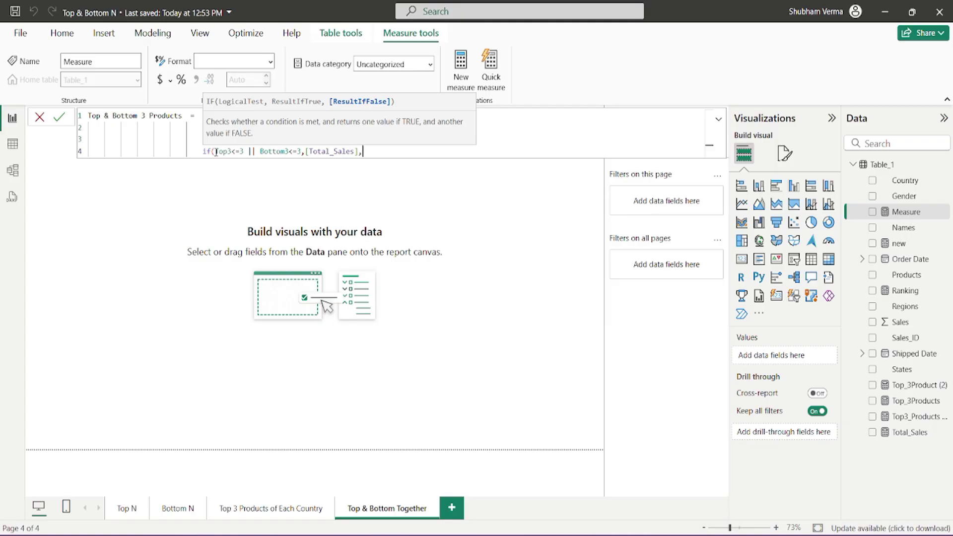
pyautogui.write('0)')
pyautogui.hotkey('shift', 'Home')
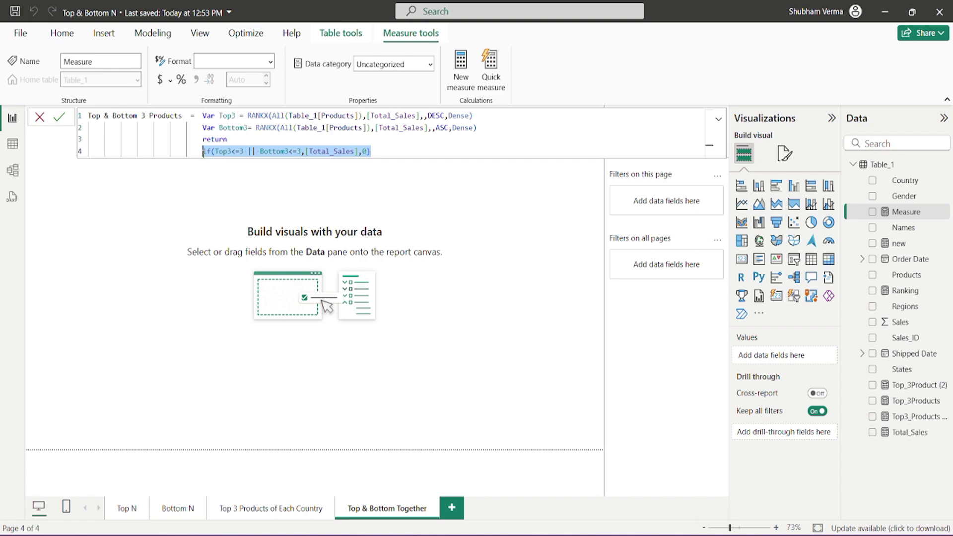
pyautogui.click(438, 206)
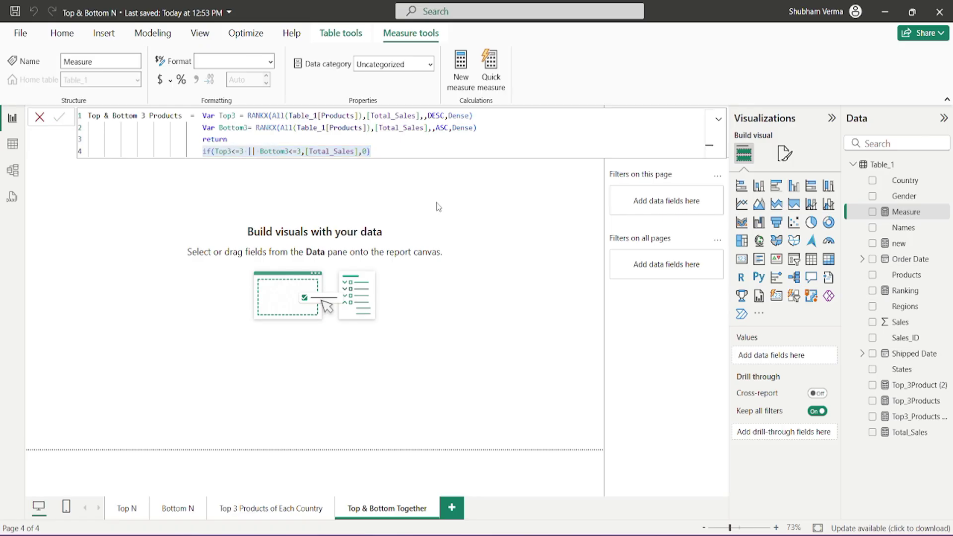
# Insert a stacked column chart on the Top & Bottom Together page, move it lower and enlarge it across most of the canvas.
pyautogui.click(758, 187)
pyautogui.moveTo(93, 169); pyautogui.dragTo(161, 232)
pyautogui.moveTo(221, 313); pyautogui.dragTo(536, 411)
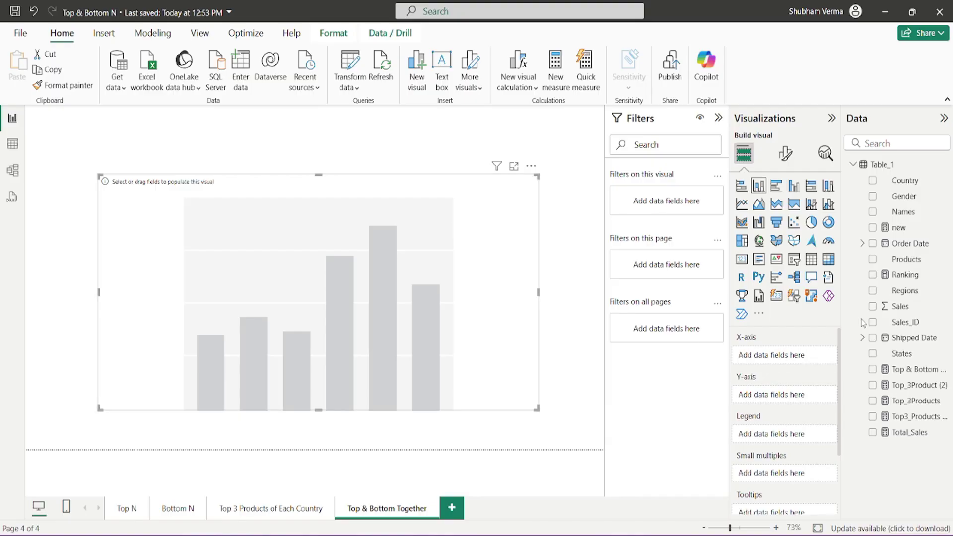
# Put Products on the chart's X-axis and the Top & Bottom 3 Products measure on its Y-axis.
pyautogui.moveTo(921, 256); pyautogui.dragTo(794, 362)
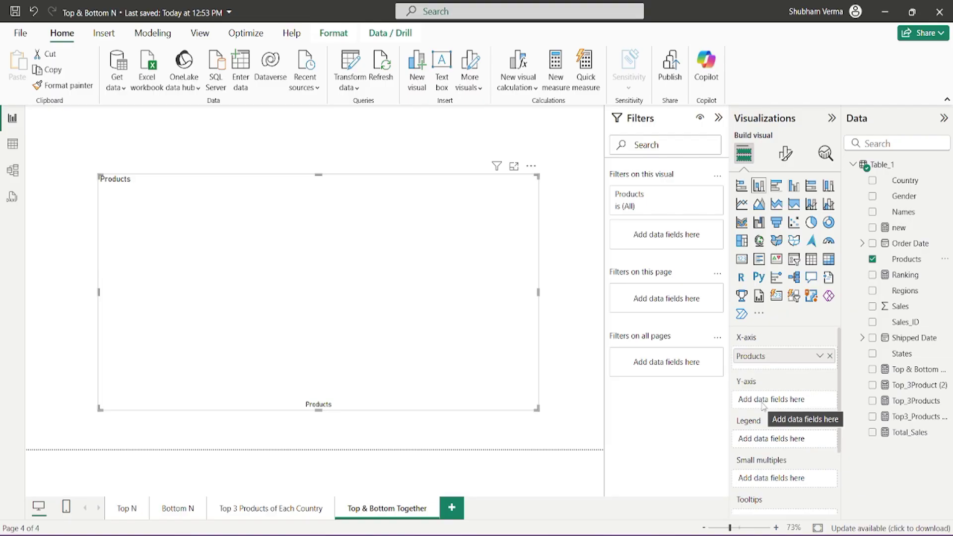
pyautogui.click(917, 370)
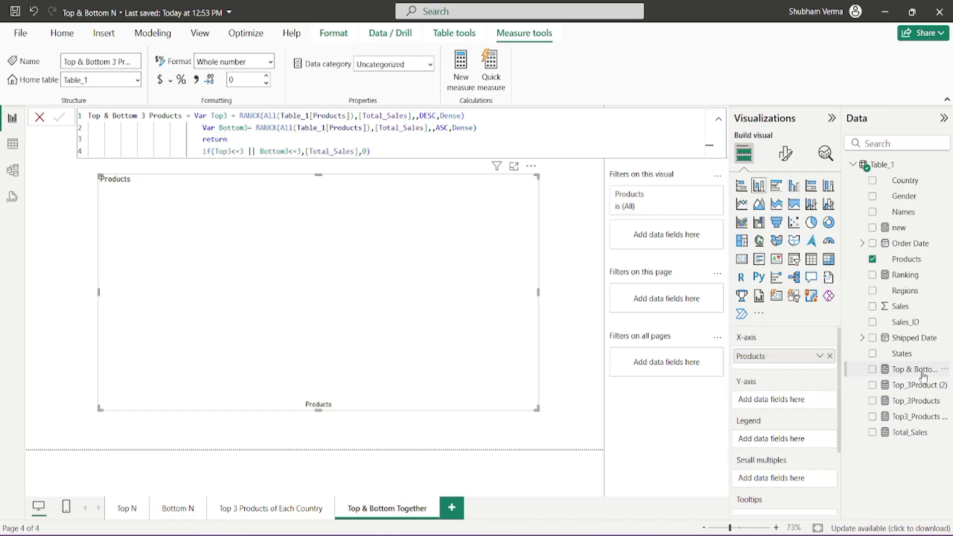
pyautogui.moveTo(923, 376); pyautogui.dragTo(794, 408)
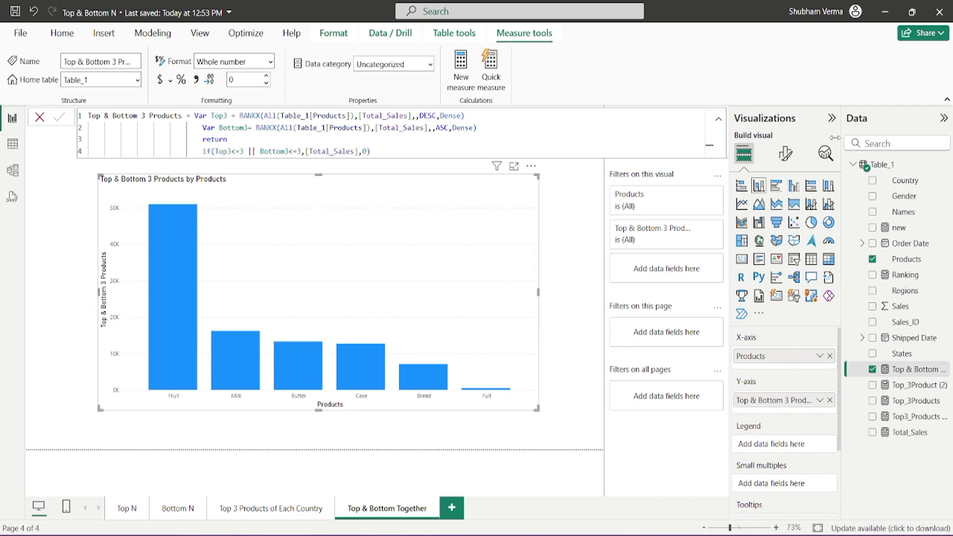
# Turn on the column chart's data labels and set their display units to None.
pyautogui.click(784, 164)
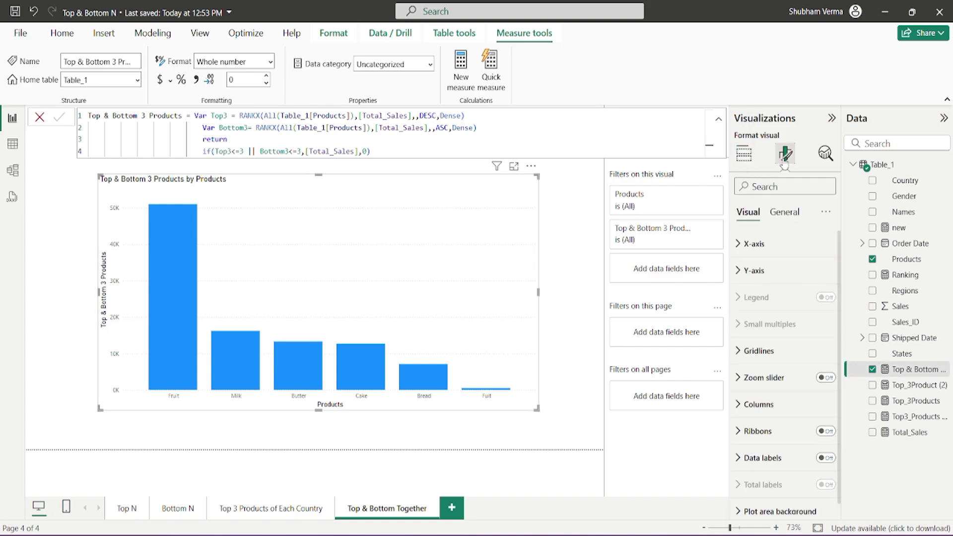
pyautogui.click(826, 457)
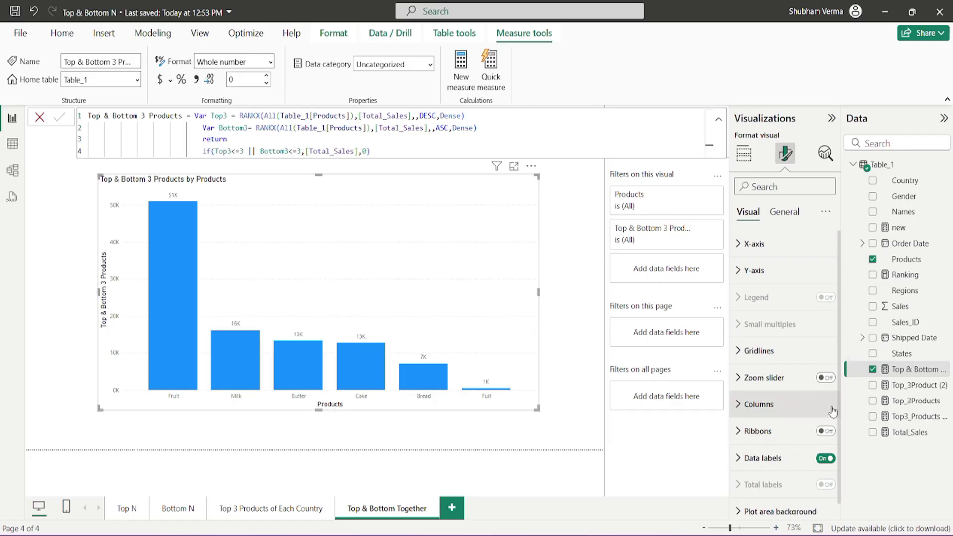
pyautogui.scroll(-1, 838, 479)
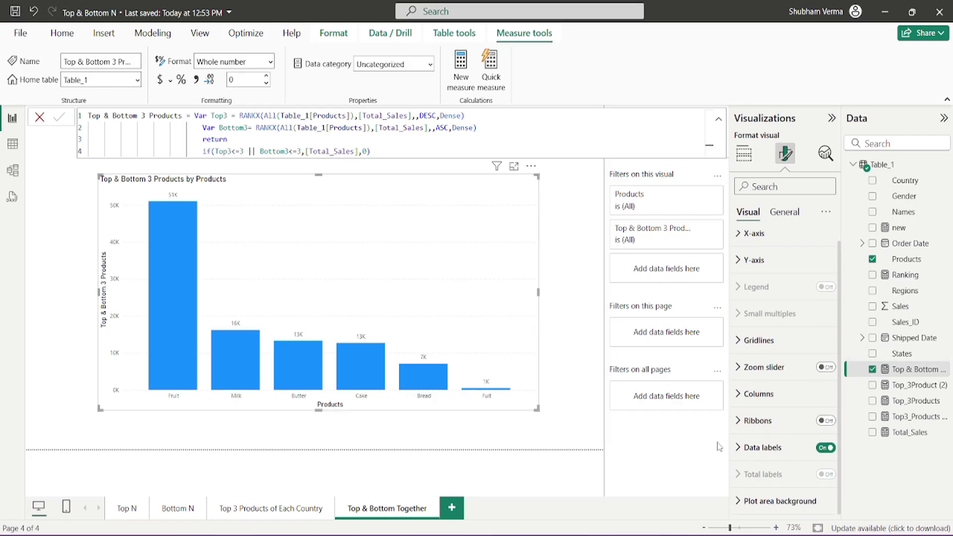
pyautogui.click(740, 448)
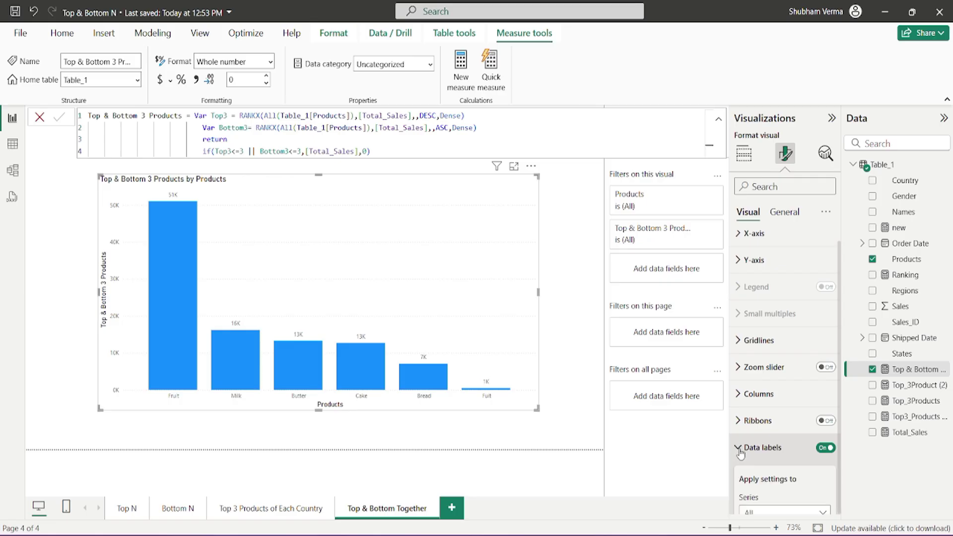
pyautogui.scroll(-5, 840, 377)
pyautogui.scroll(-4, 841, 377)
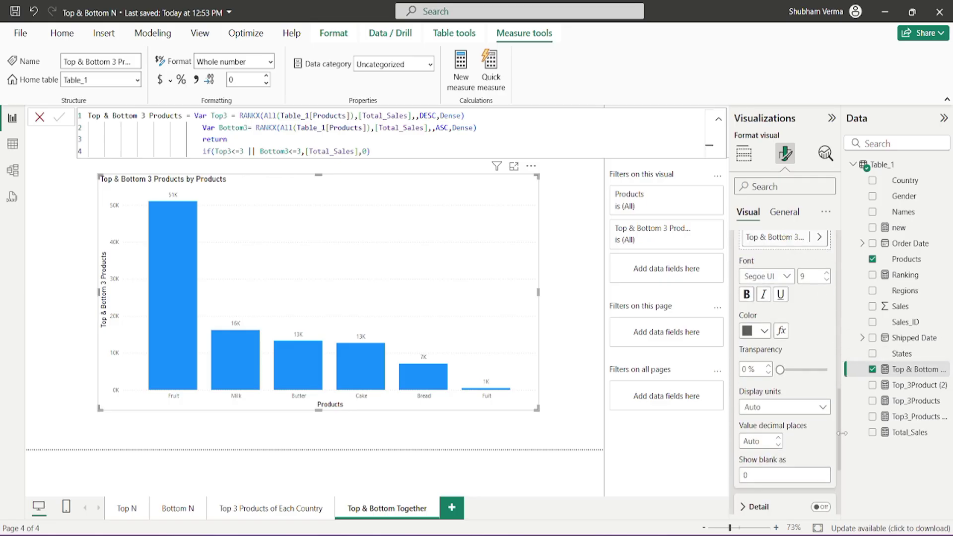
pyautogui.click(822, 410)
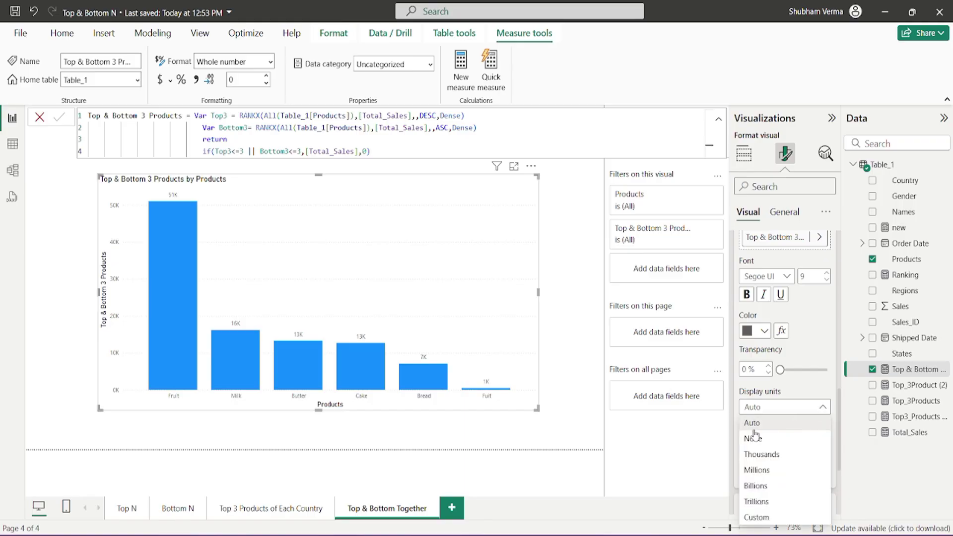
pyautogui.click(753, 436)
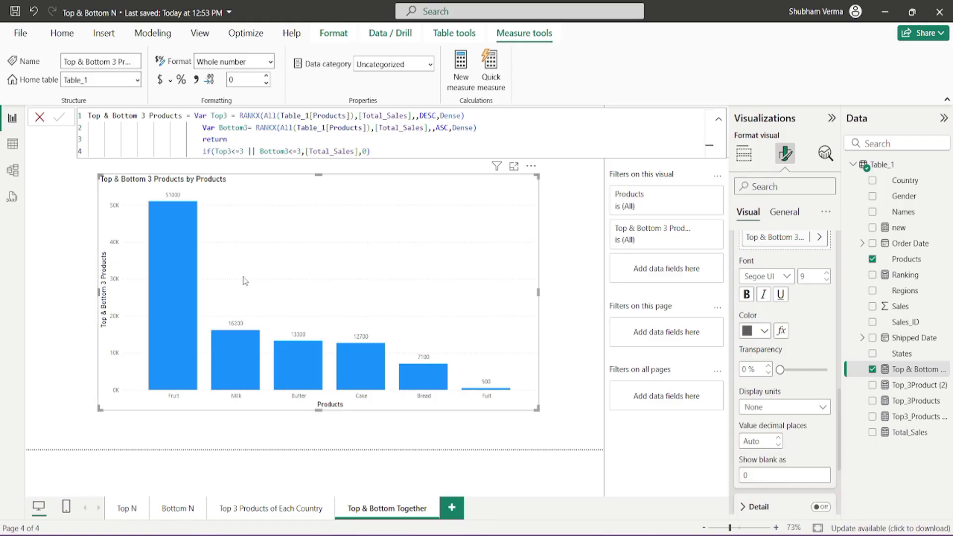
# Compare the chart's product values with the tables on the Top N and Bottom N pages, returning to Top & Bottom Together.
pyautogui.moveTo(180, 241)
pyautogui.moveTo(256, 386)
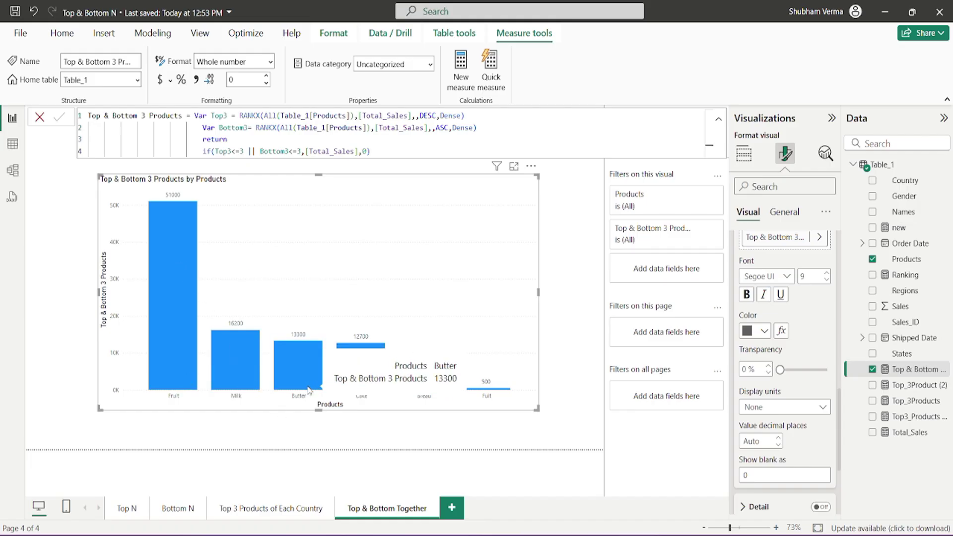
pyautogui.moveTo(172, 201)
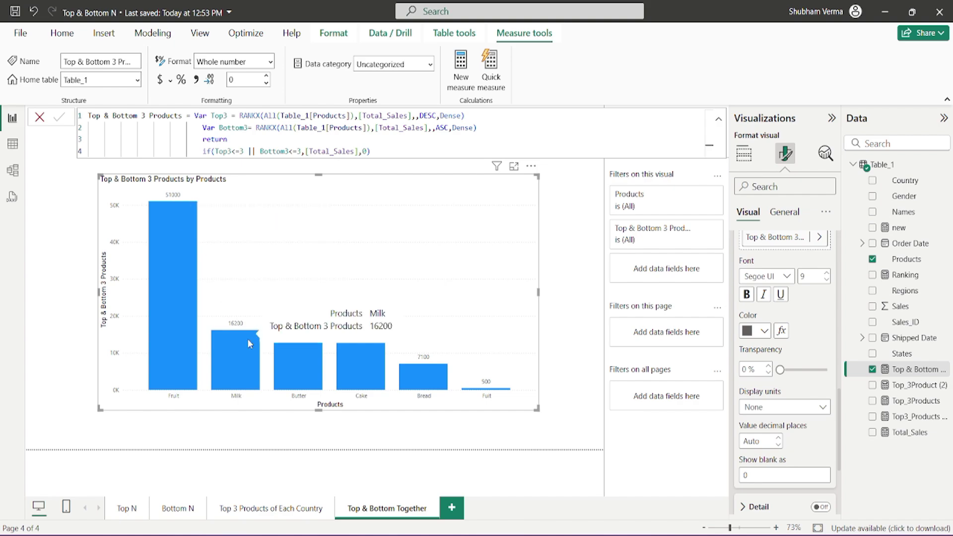
pyautogui.click(124, 506)
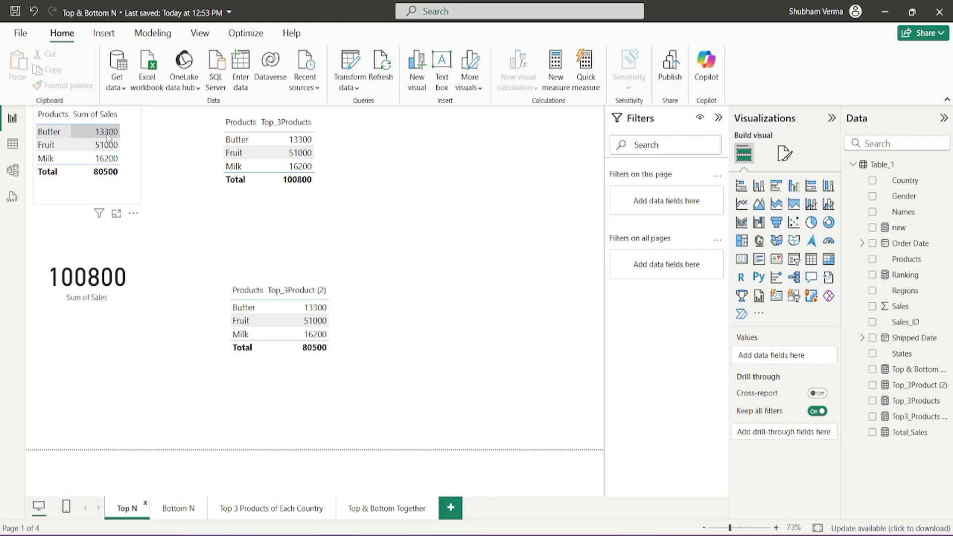
pyautogui.click(375, 518)
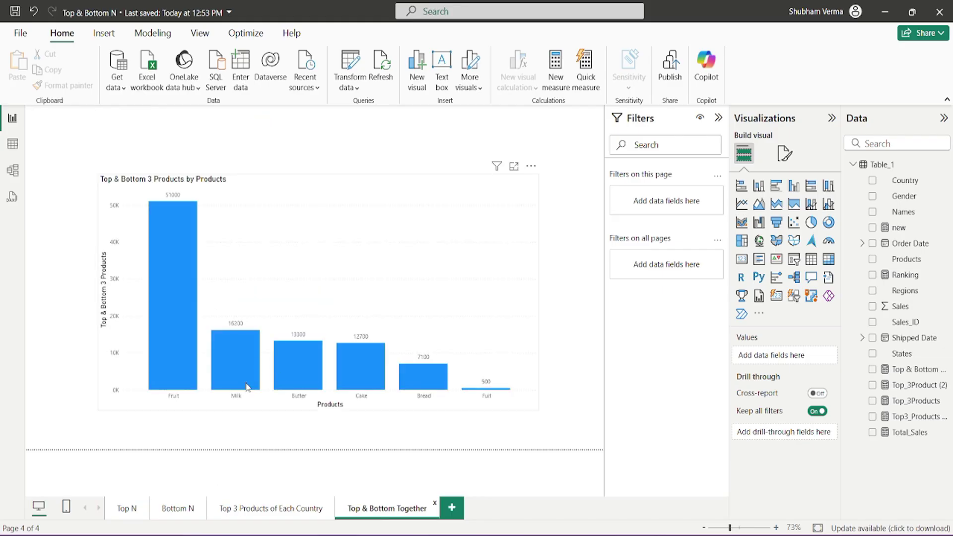
pyautogui.moveTo(432, 392)
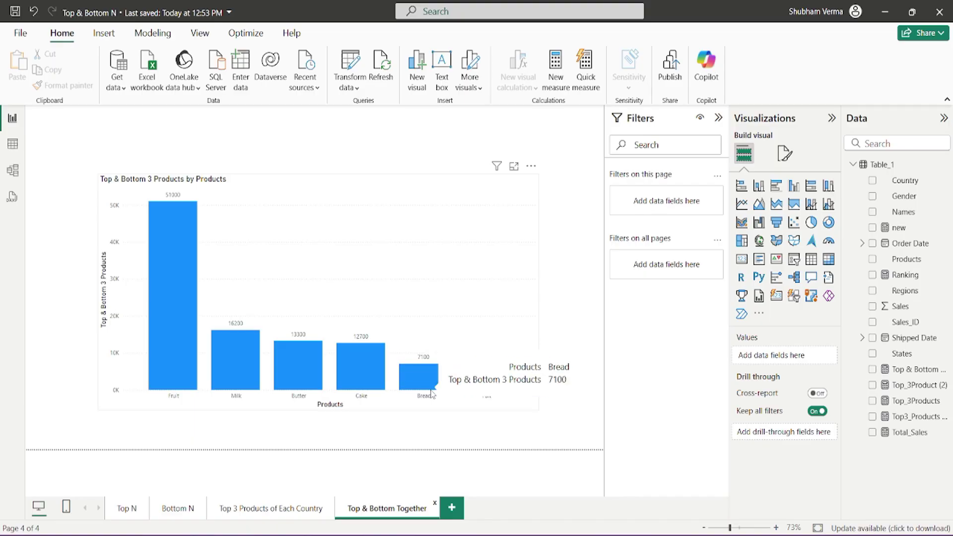
pyautogui.click(186, 509)
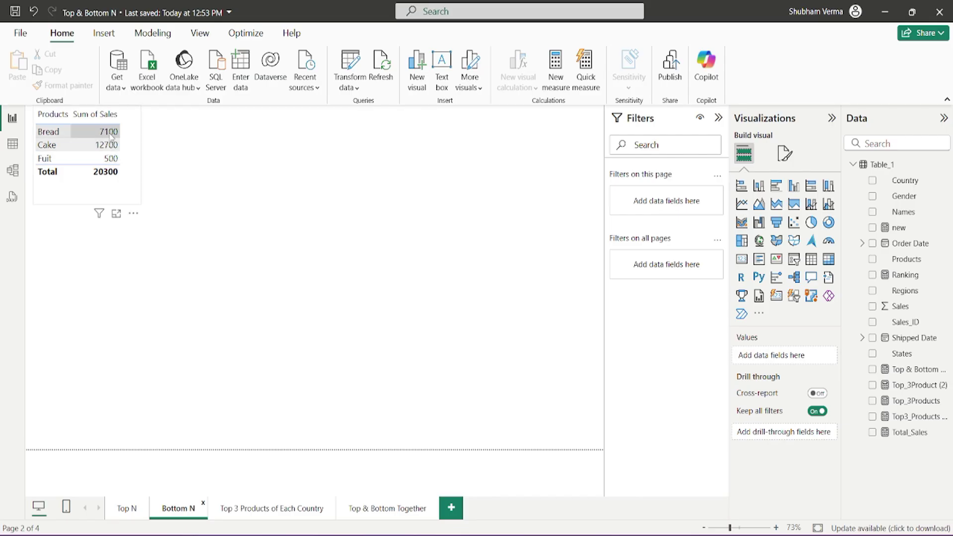
pyautogui.click(372, 509)
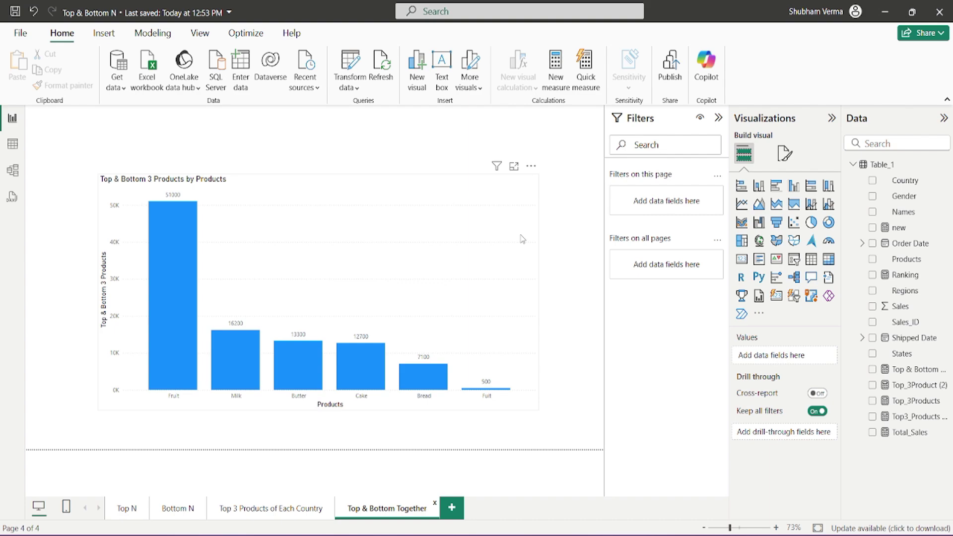
# Create a new measure in Table_1 named Top &Bottom 2 and begin its formula with a variable Top3.
pyautogui.click(946, 164)
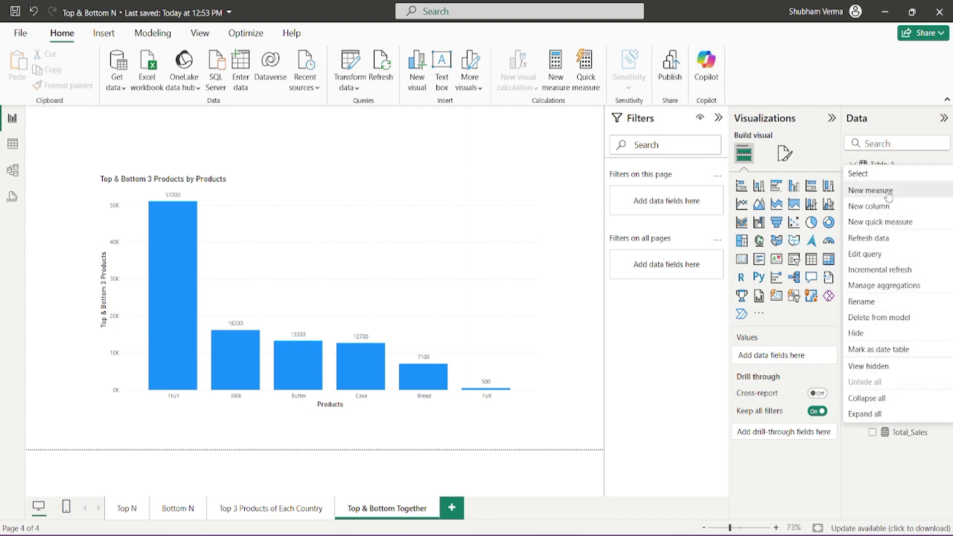
pyautogui.click(890, 192)
pyautogui.press('BackSpace')
pyautogui.press('BackSpace')
pyautogui.press('BackSpace')
pyautogui.press('BackSpace')
pyautogui.press('BackSpace')
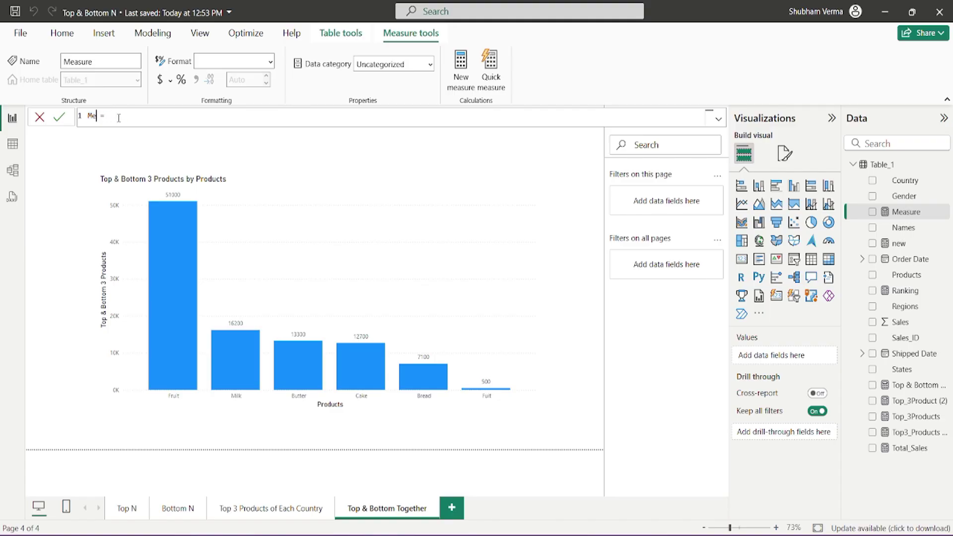
pyautogui.write('Top &Bottom 2 = Var Top3 =')
# Begin the Top3 variable's expression as TOPN with 3 rows over all(Table_1[Products]).
pyautogui.write('Topn')
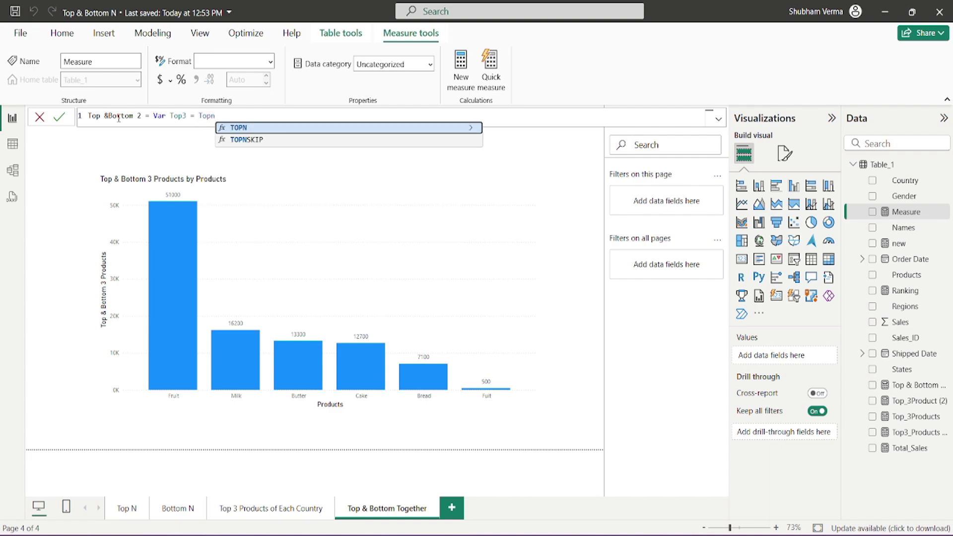
pyautogui.press('Tab')
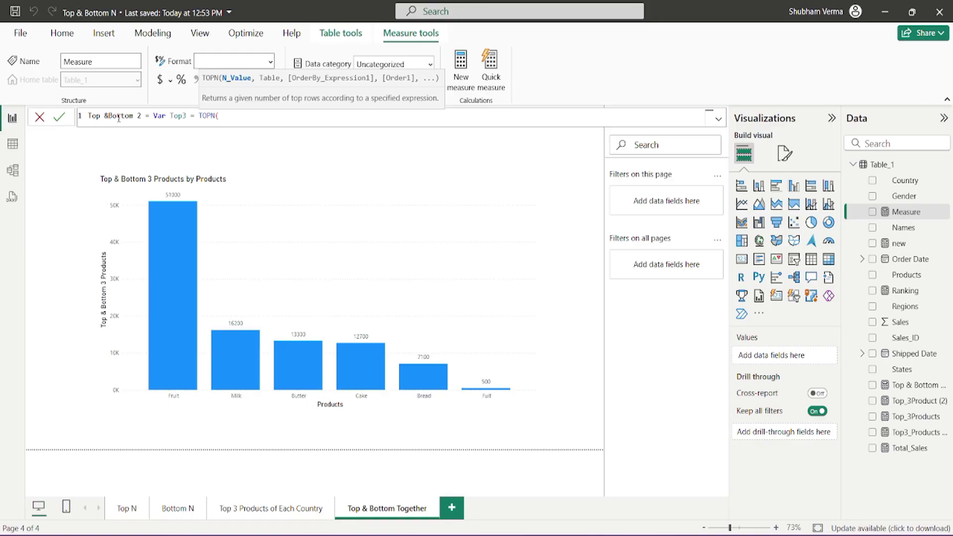
pyautogui.write('3,')
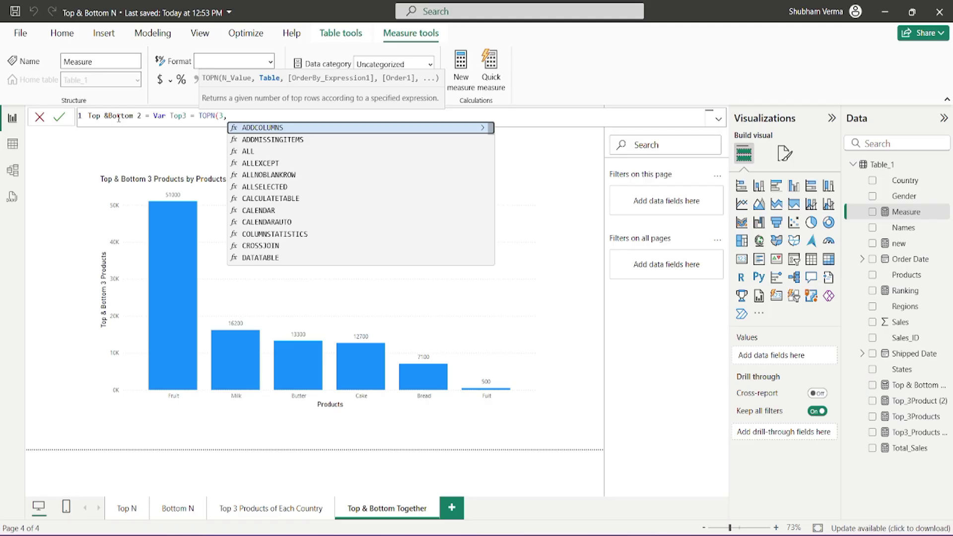
pyautogui.write('all')
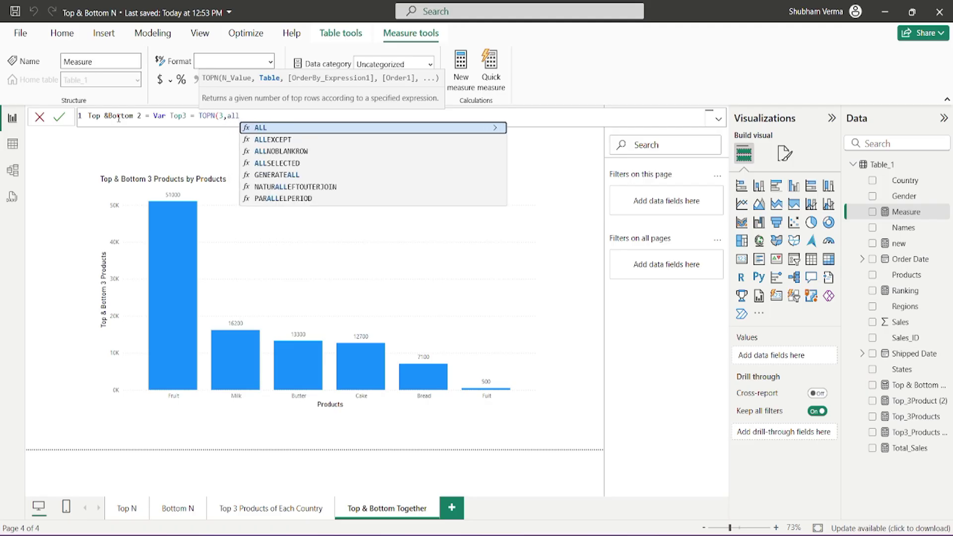
pyautogui.write('(prod')
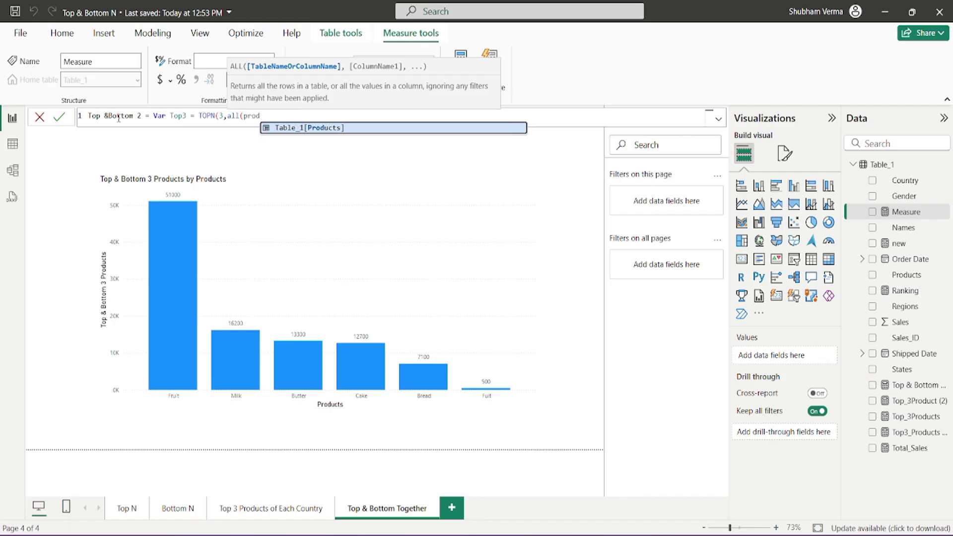
pyautogui.press('Tab')
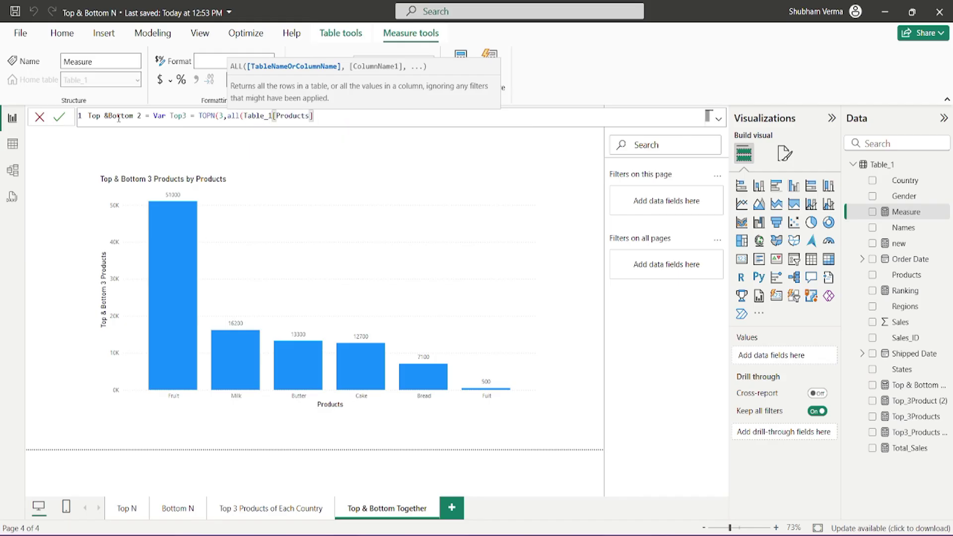
pyautogui.write('),')
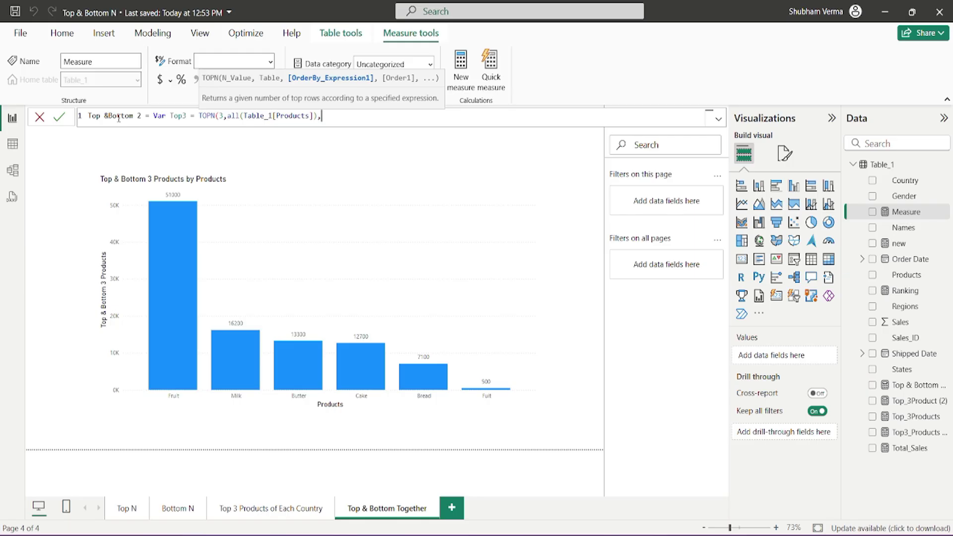
# Order the Top3 TOPN expression by [Total_Sales] in DESC order and close it.
pyautogui.write('tota')
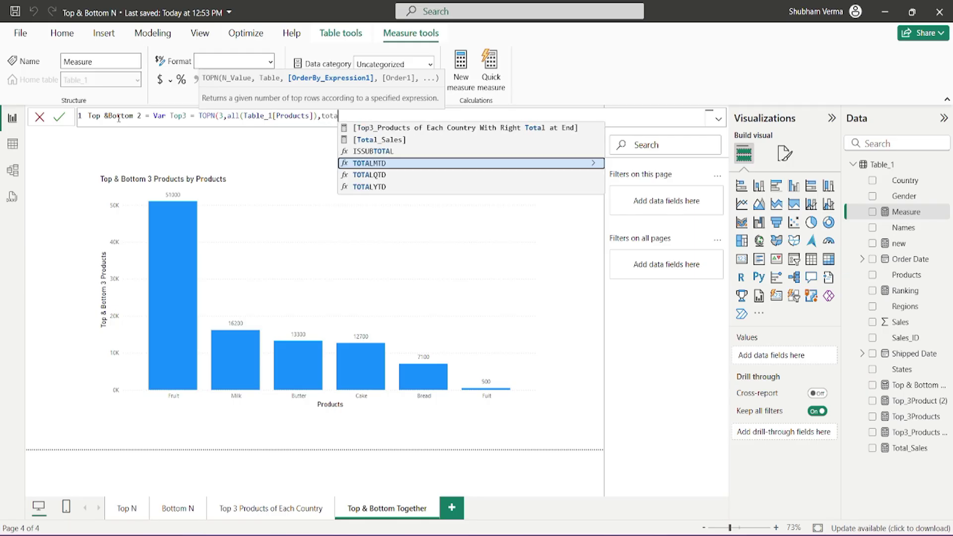
pyautogui.write('l')
pyautogui.press('Up')
pyautogui.press('Up')
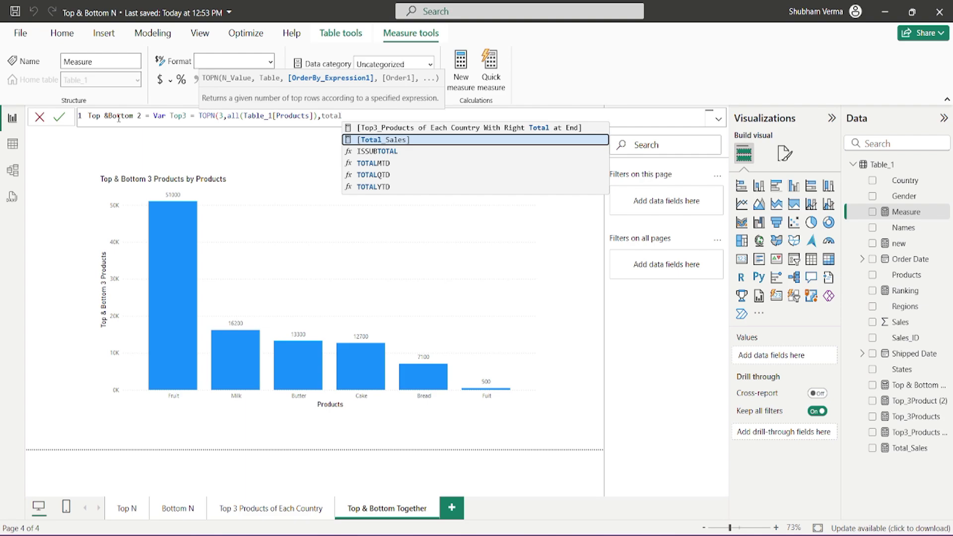
pyautogui.press('Tab')
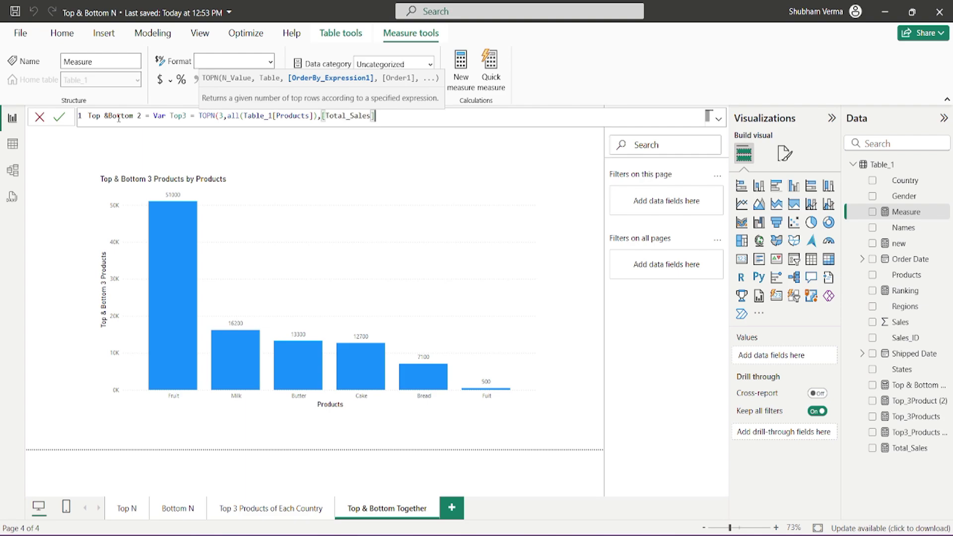
pyautogui.write(',')
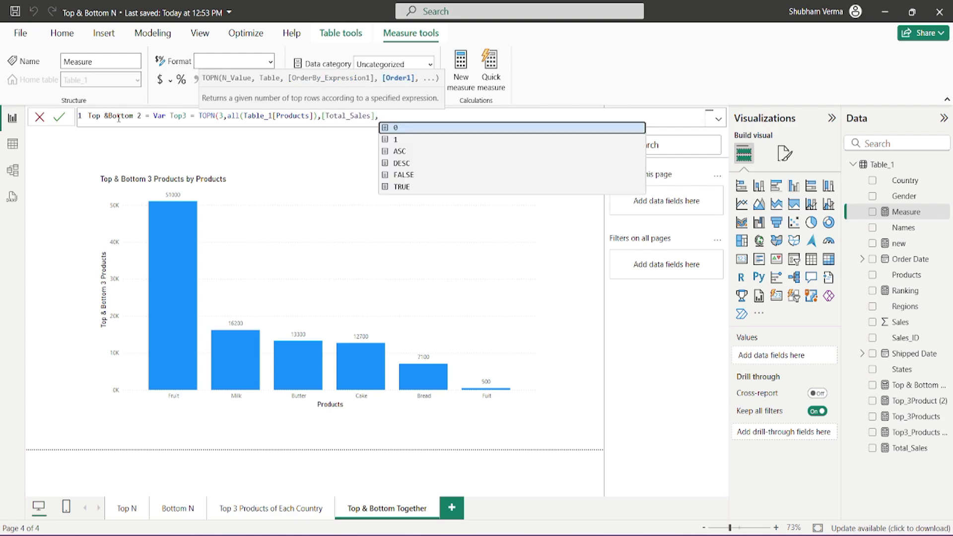
pyautogui.press('Down')
pyautogui.press('Down')
pyautogui.press('Down')
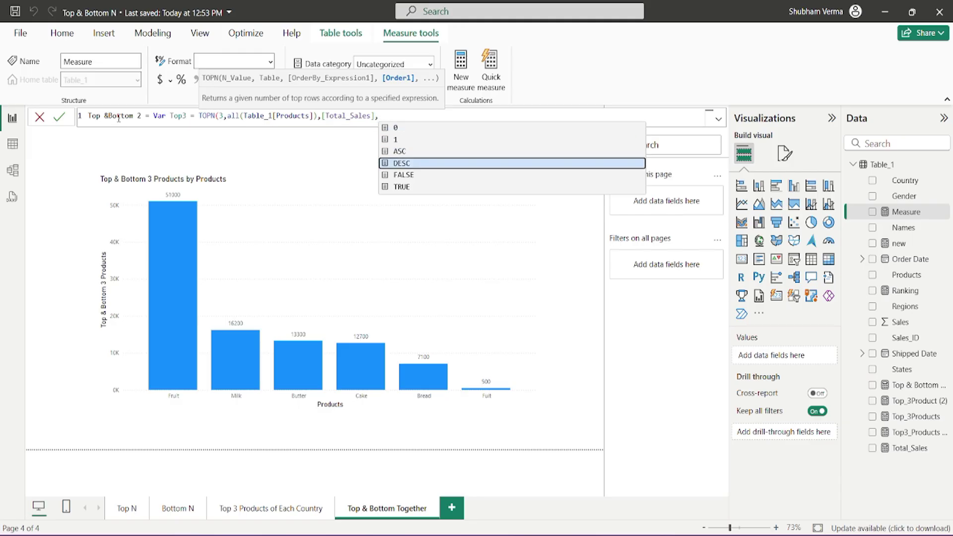
pyautogui.press('Tab')
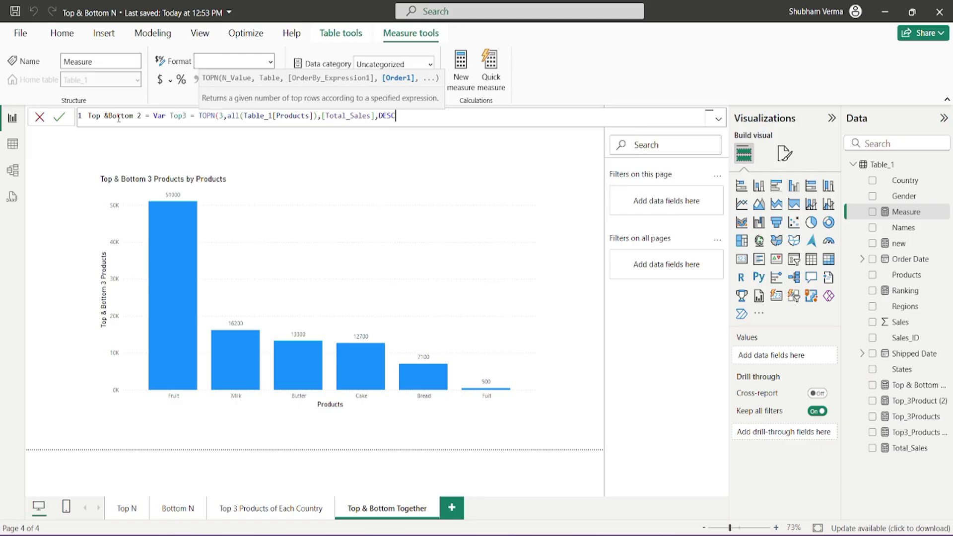
pyautogui.write(')')
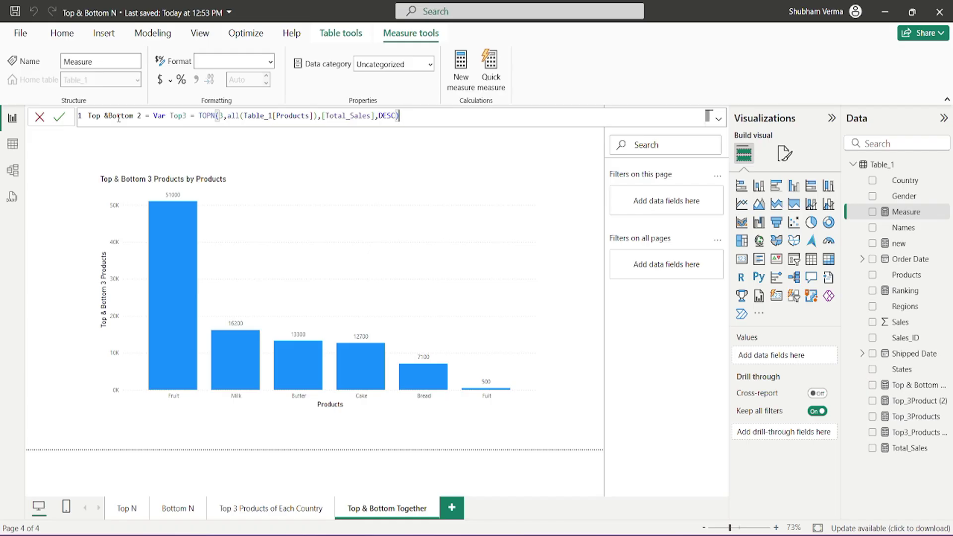
# Add a second variable Bottom3 on a new line, reusing Top3's TOPN expression with the order changed to ASC.
pyautogui.hotkey('shift', 'Return')
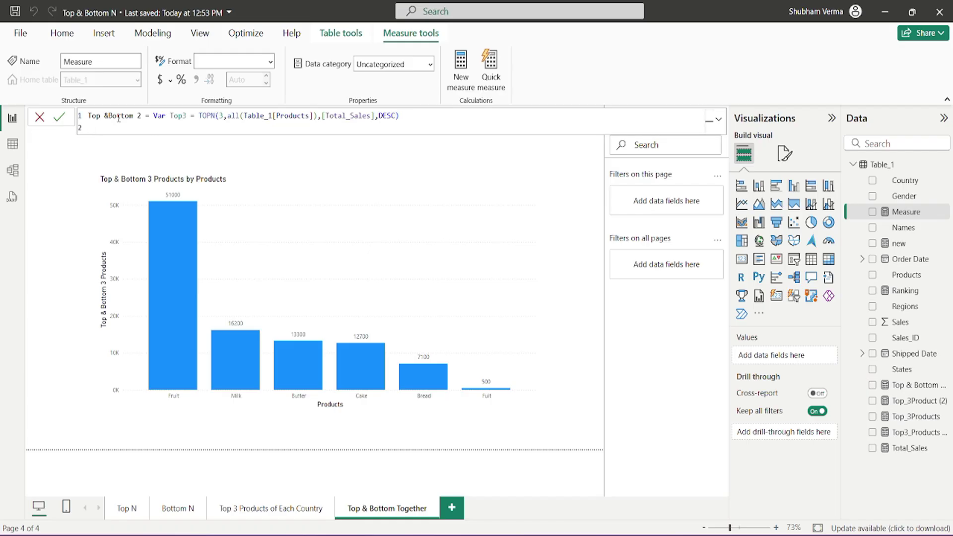
pyautogui.write('var Bottom3')
pyautogui.write('=')
pyautogui.moveTo(400, 116); pyautogui.dragTo(199, 116)
pyautogui.hotkey('ctrl', 'c')
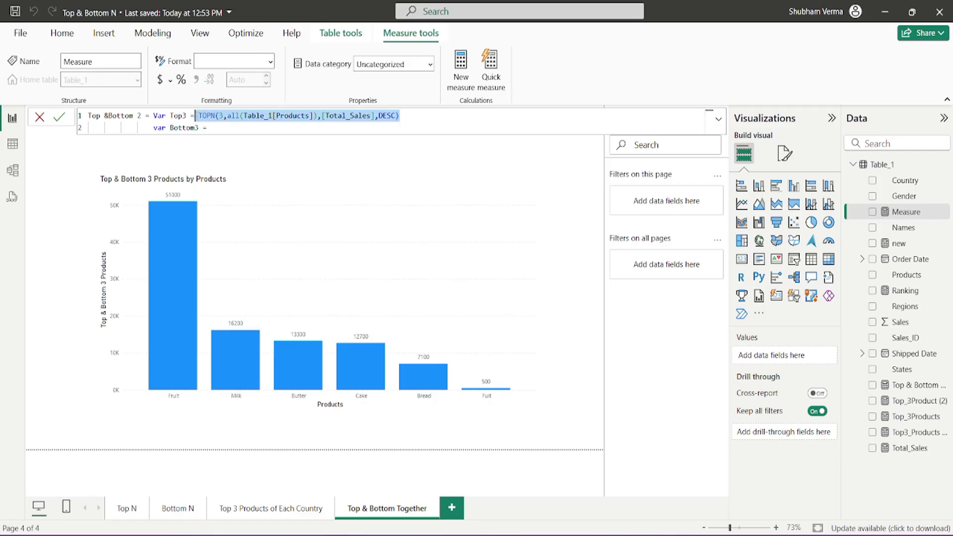
pyautogui.click(216, 129)
pyautogui.hotkey('ctrl', 'v')
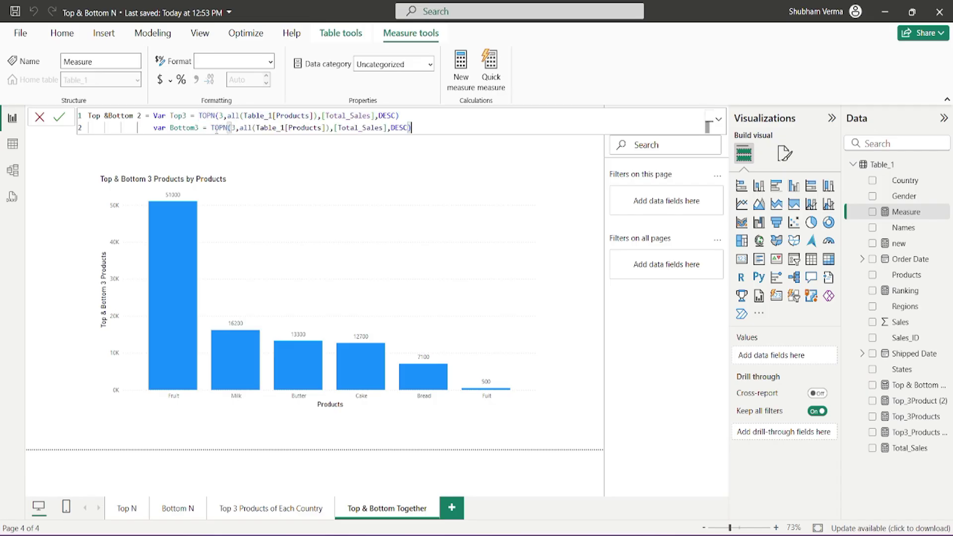
pyautogui.doubleClick(408, 127)
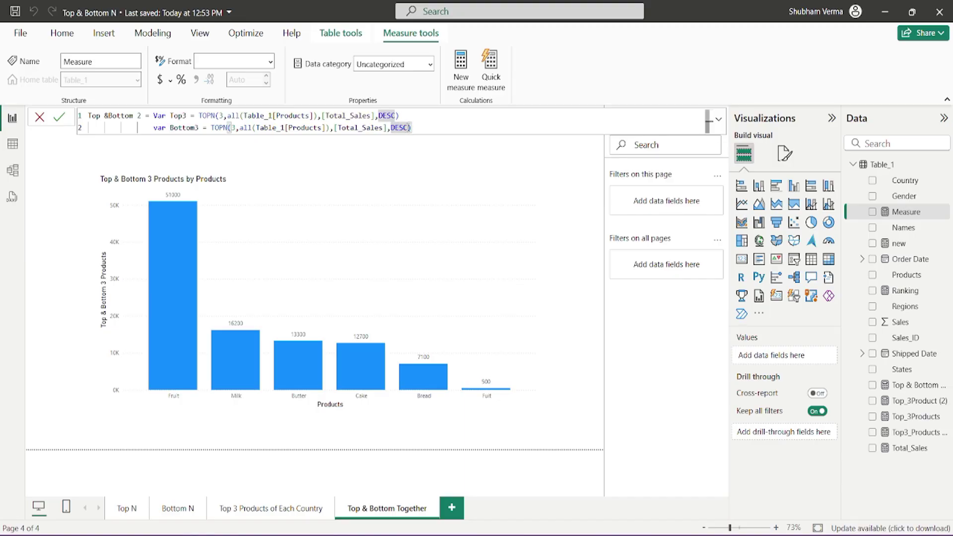
pyautogui.write('as')
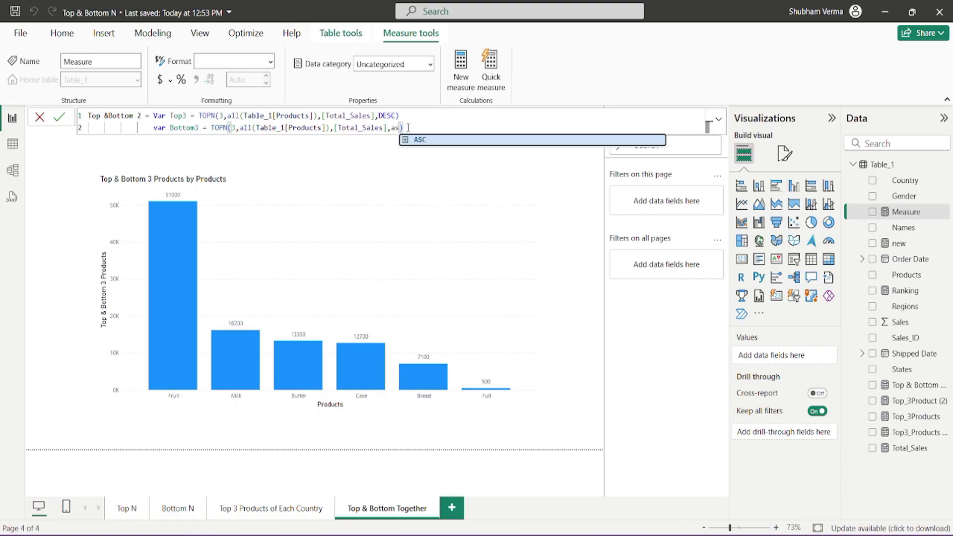
pyautogui.press('Tab')
# Add a return line followed by CALCULATE of [Total_Sales] with KEEPFILTERS as its filter argument.
pyautogui.hotkey('shift', 'Return')
pyautogui.write('return')
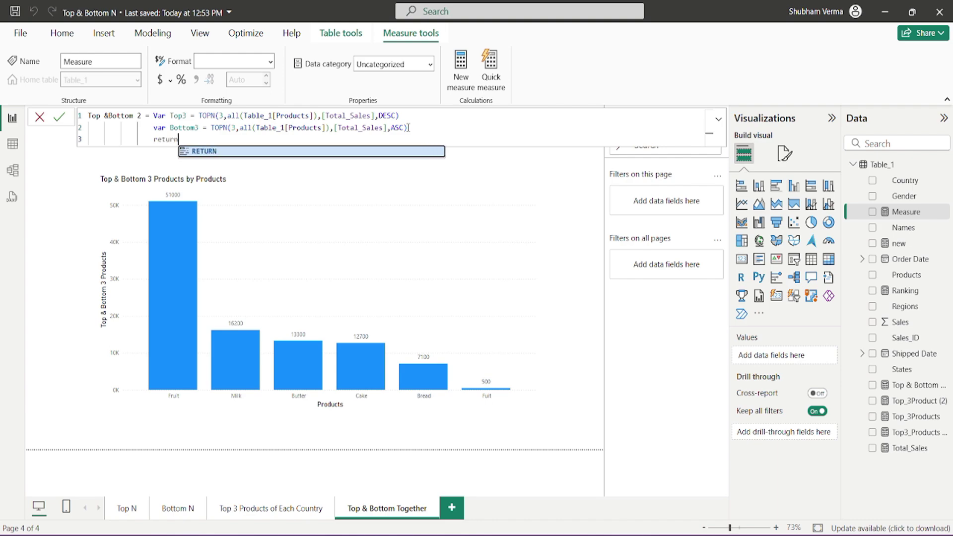
pyautogui.hotkey('shift', 'Return')
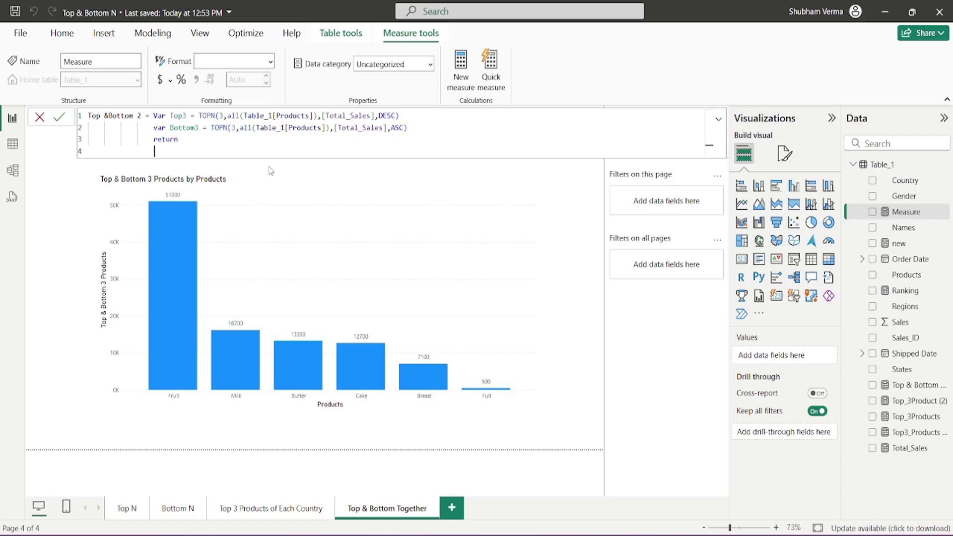
pyautogui.write('CALCULATE(')
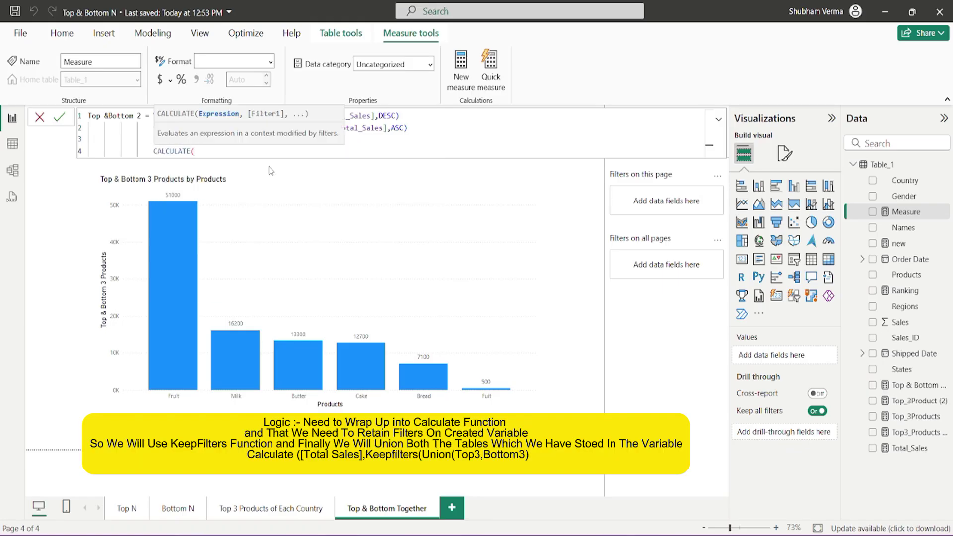
pyautogui.write('tota')
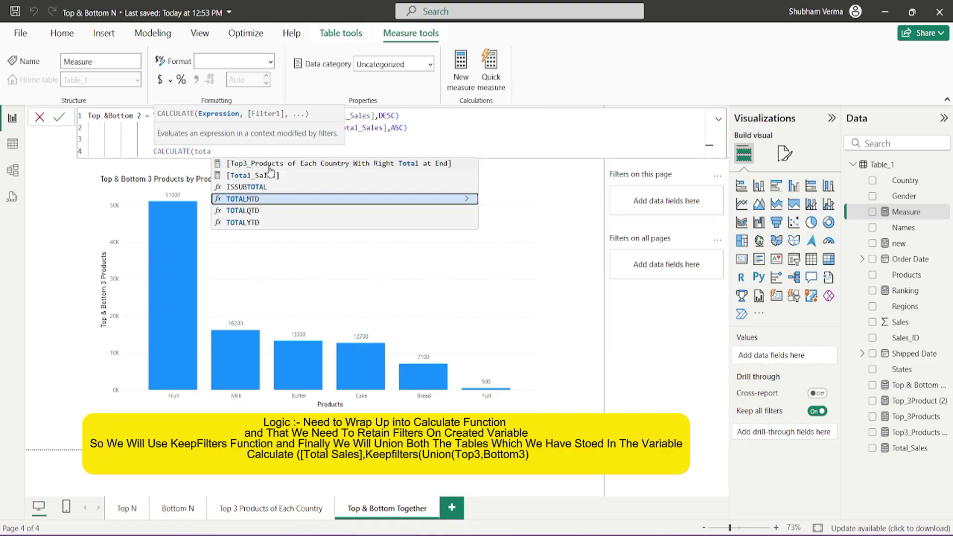
pyautogui.click(269, 175)
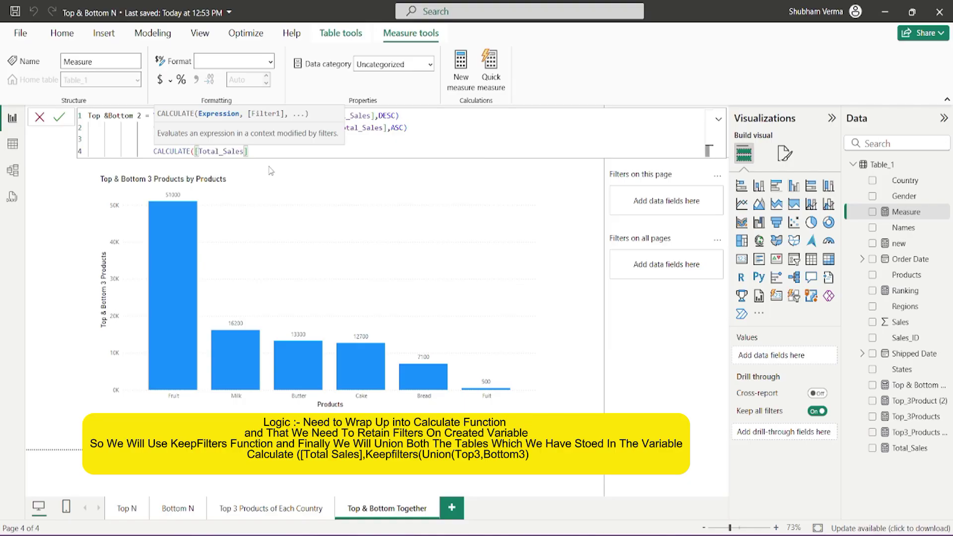
pyautogui.write(',')
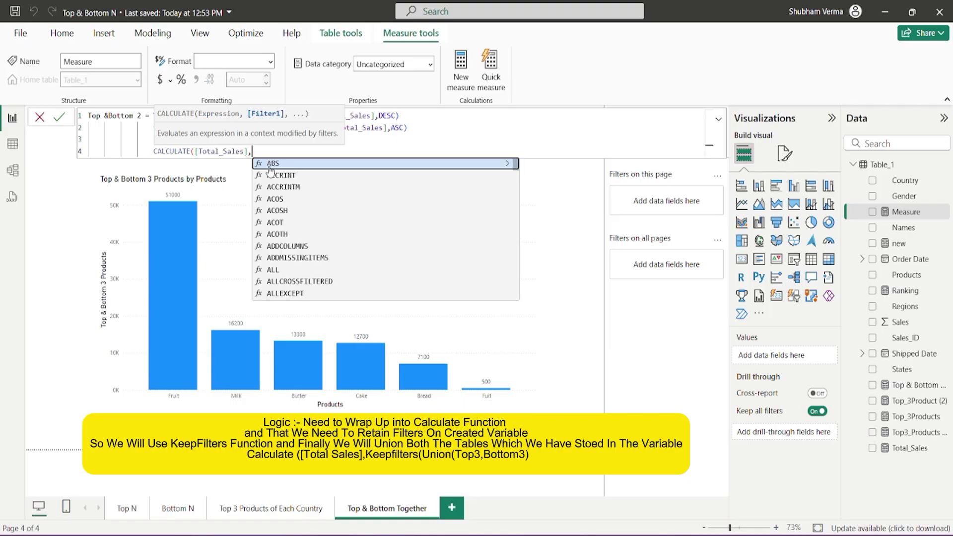
pyautogui.write('keepfil')
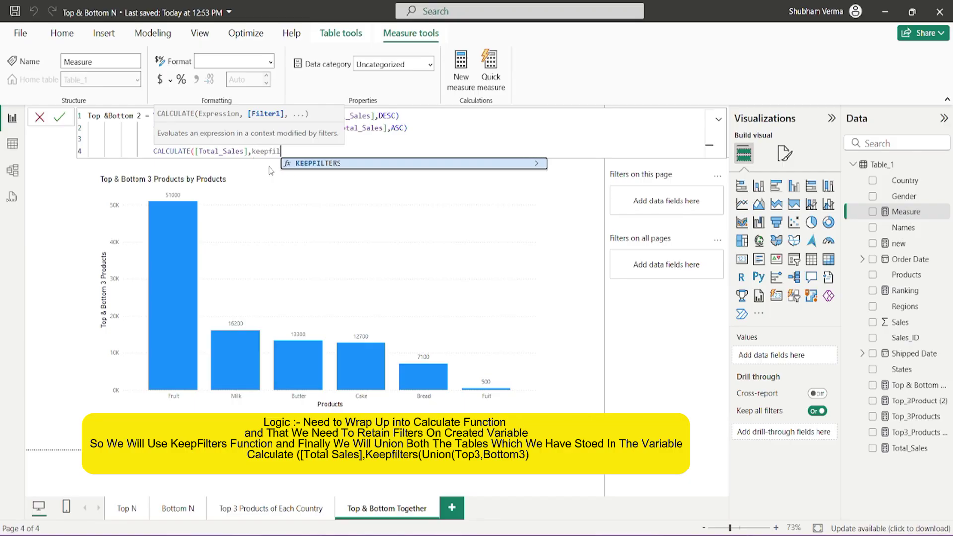
pyautogui.click(287, 164)
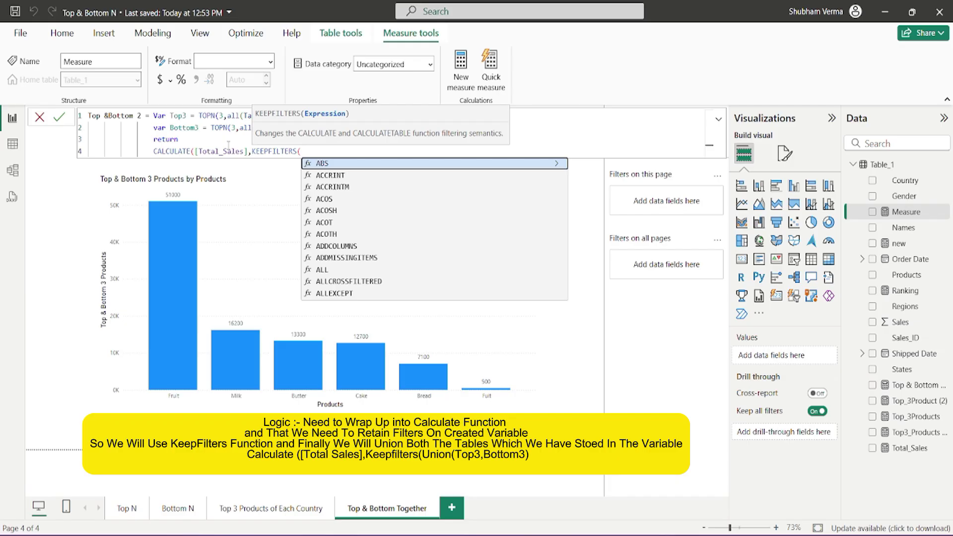
# Complete the KEEPFILTERS argument with UNION(Top3,Bottom3), close all the parentheses and commit the Top &Bottom 2 measure.
pyautogui.write('union')
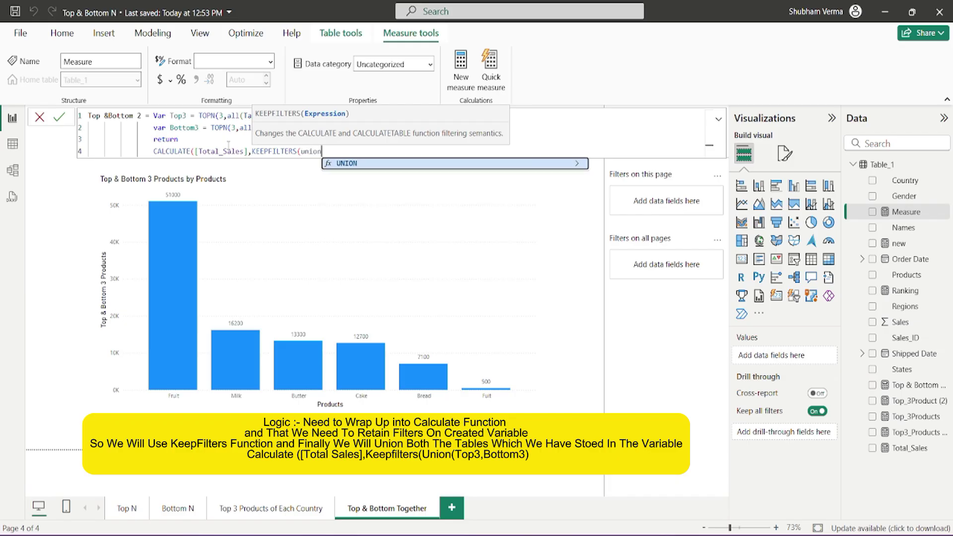
pyautogui.press('Tab')
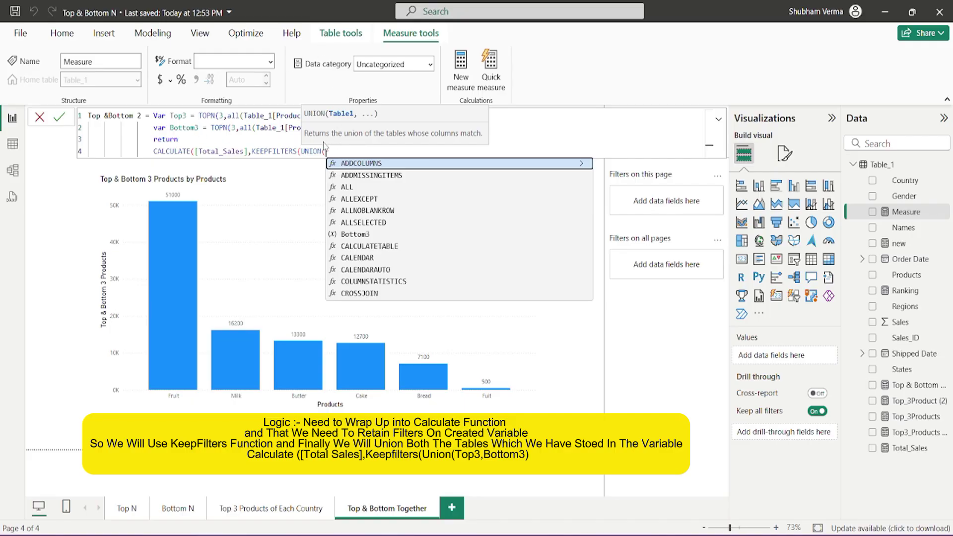
pyautogui.write('Top')
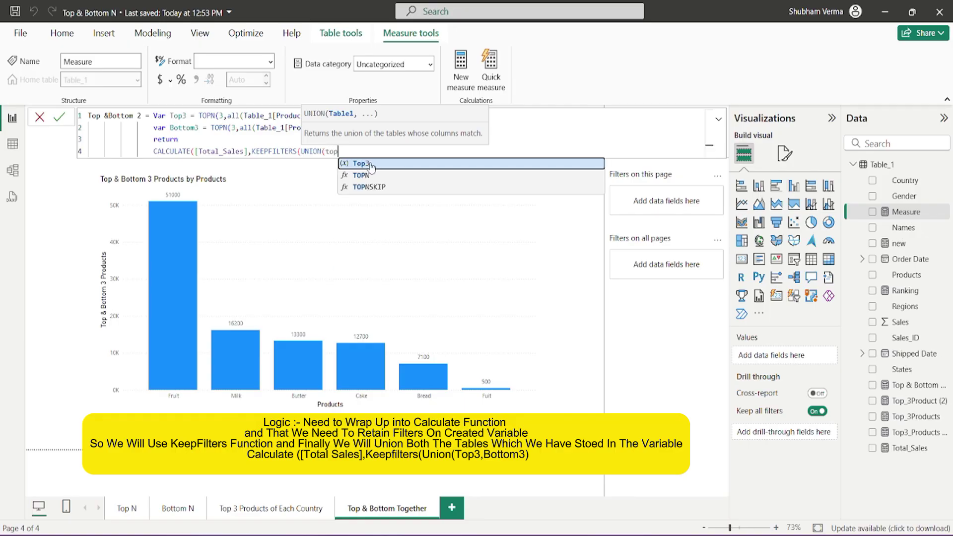
pyautogui.press('Tab')
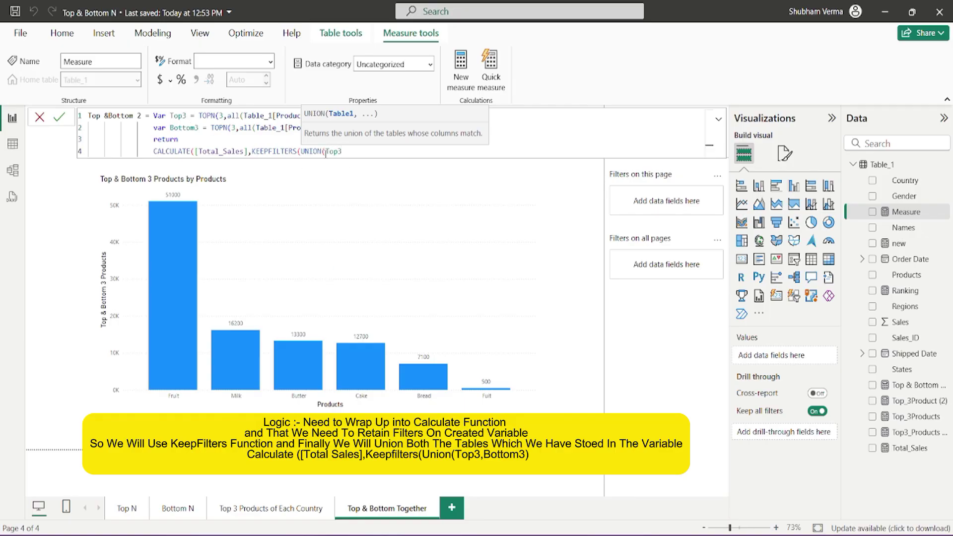
pyautogui.write(',')
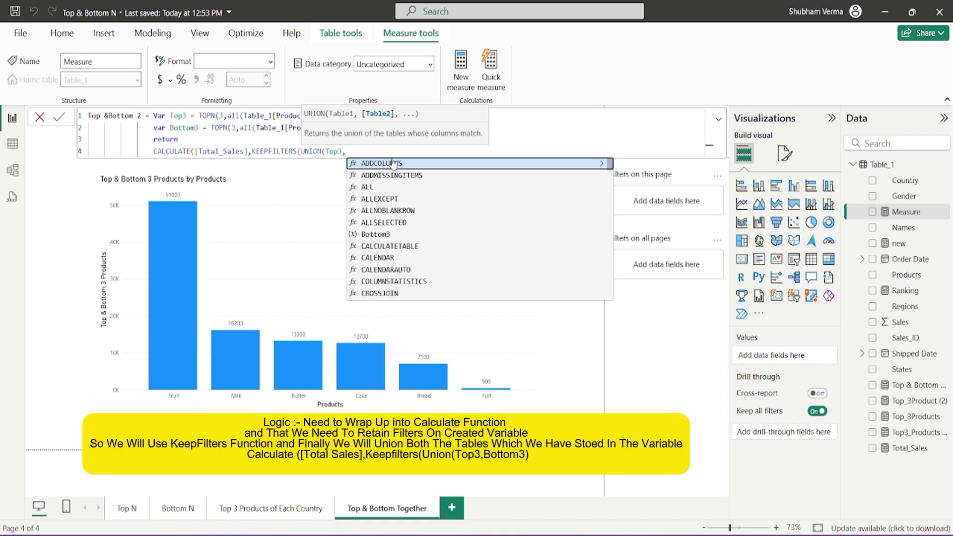
pyautogui.write('bott')
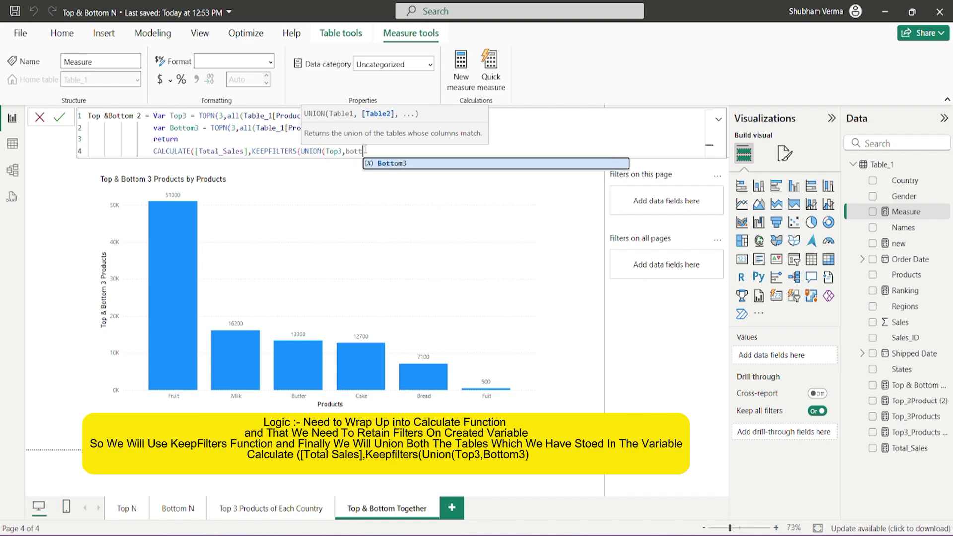
pyautogui.press('Tab')
pyautogui.write(')')
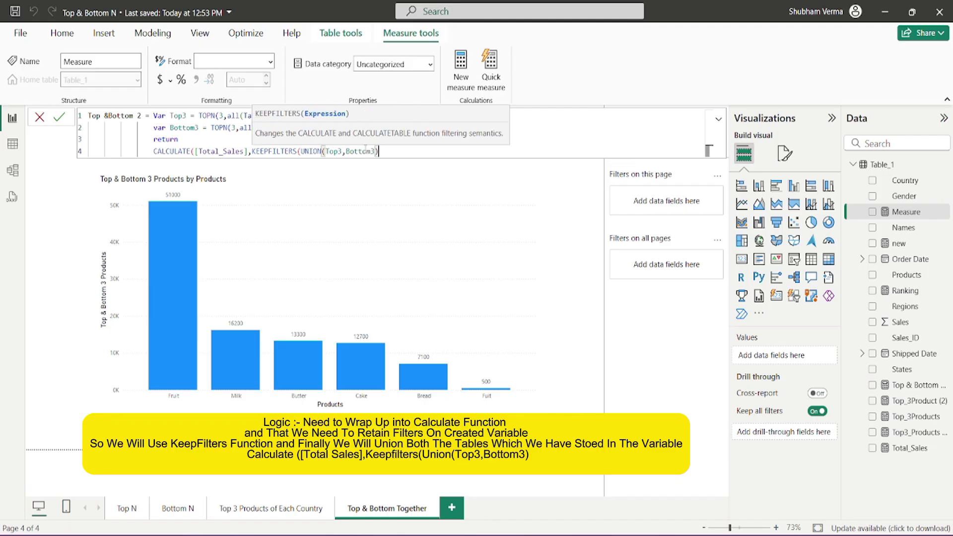
pyautogui.write('))')
pyautogui.press('Return')
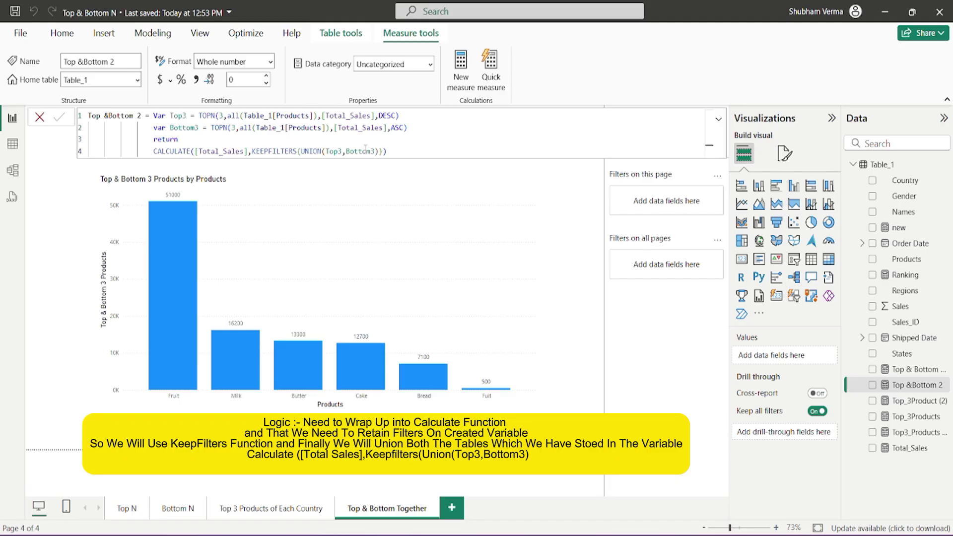
# Duplicate the Top & Bottom 3 Products chart onto a new report page and replace its Y-axis measure with Top &Bottom 2.
pyautogui.click(502, 295)
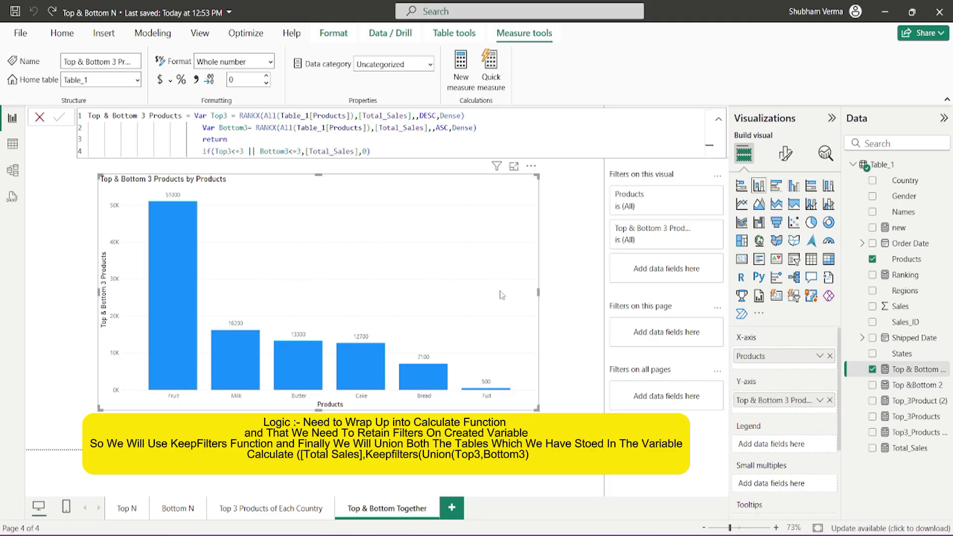
pyautogui.click(451, 508)
pyautogui.hotkey('ctrl', 'v')
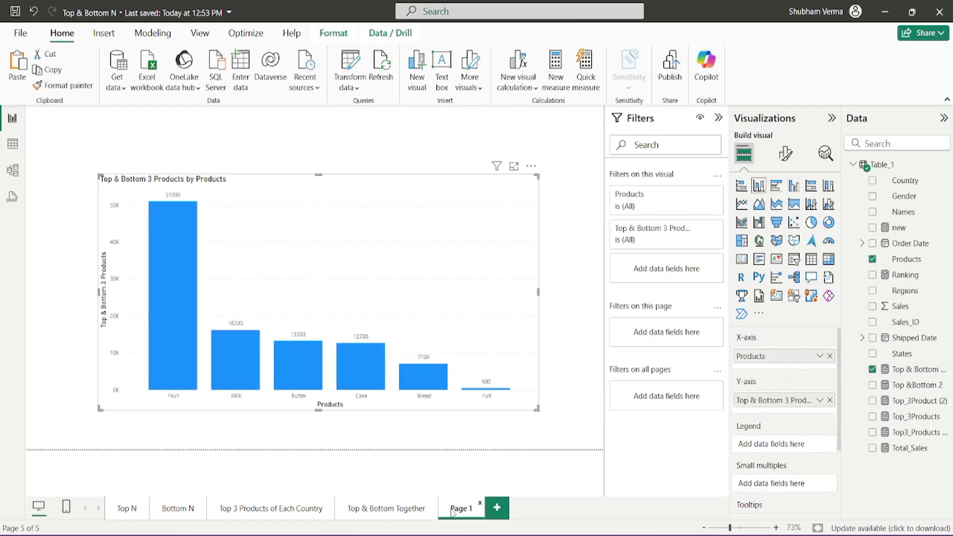
pyautogui.click(829, 400)
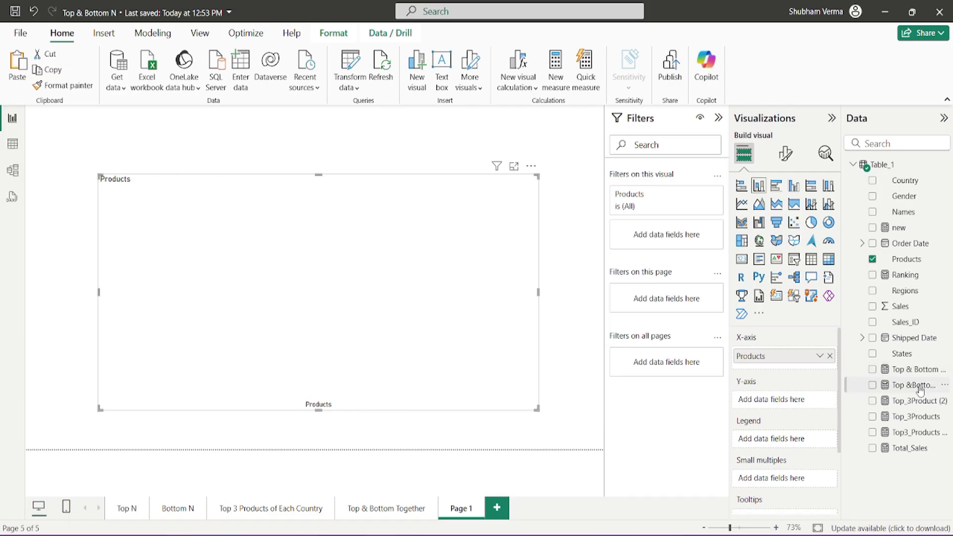
pyautogui.moveTo(920, 389); pyautogui.dragTo(787, 399)
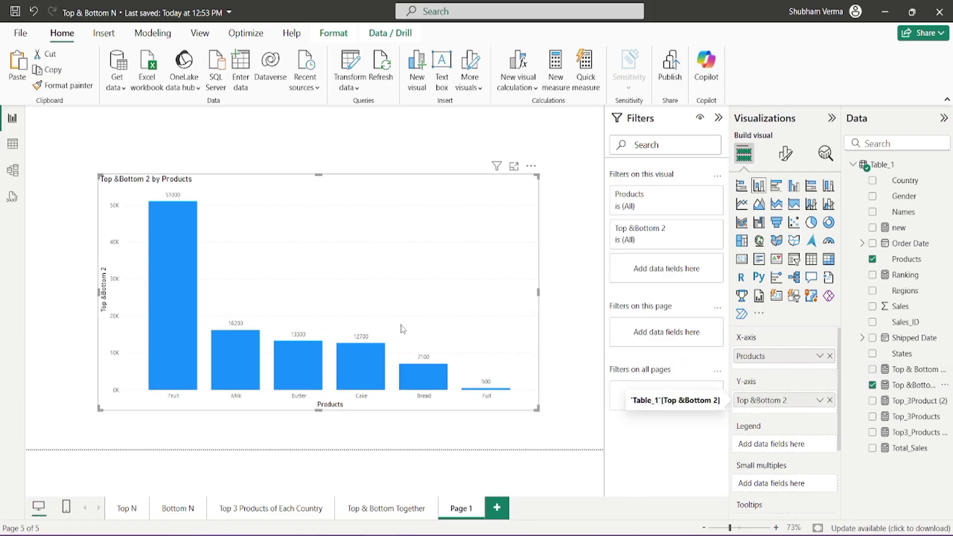
# Compare the DAX formulas of the Top & Bottom 3 Products and Top &Bottom 2 measures.
pyautogui.click(921, 386)
pyautogui.click(922, 373)
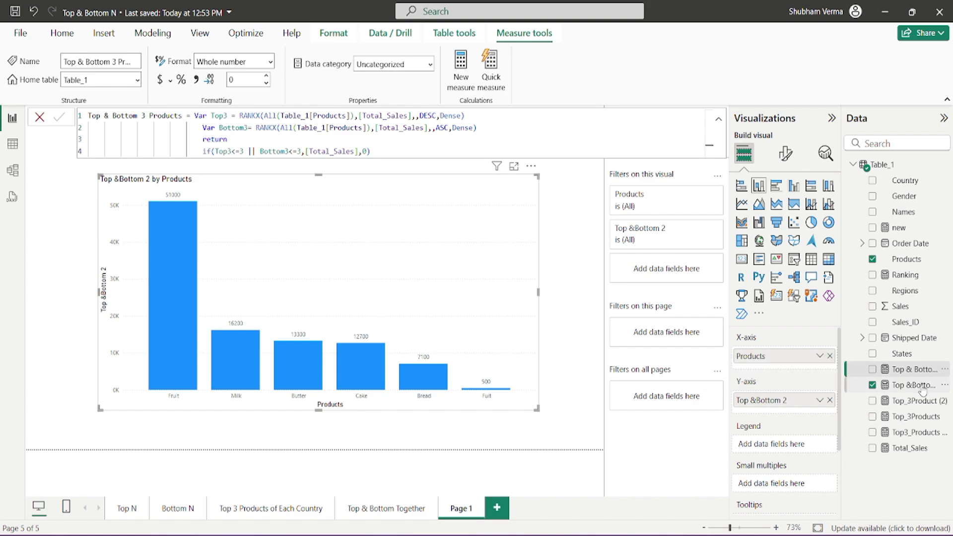
pyautogui.click(922, 387)
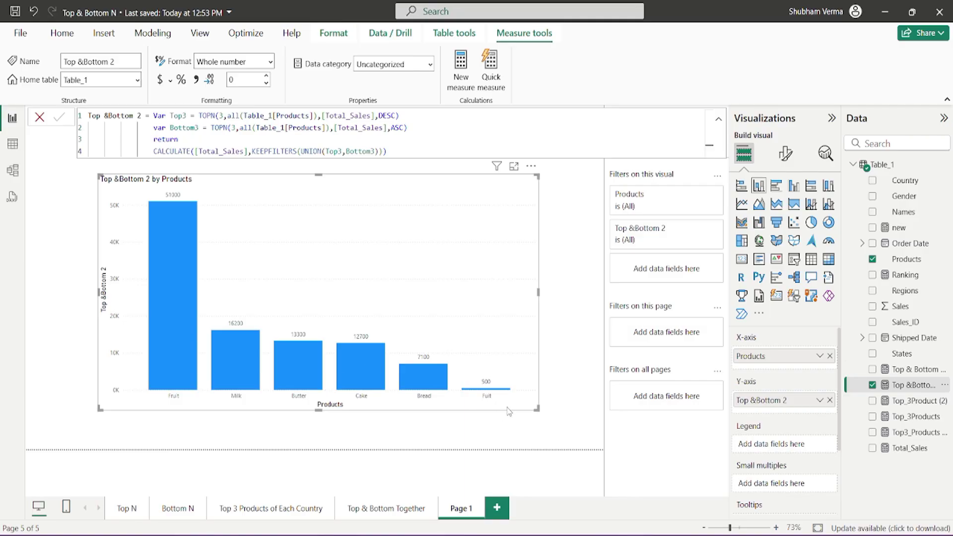
# Copy the whole Top &Bottom 2 formula into a new measure in Table_1.
pyautogui.click(393, 144)
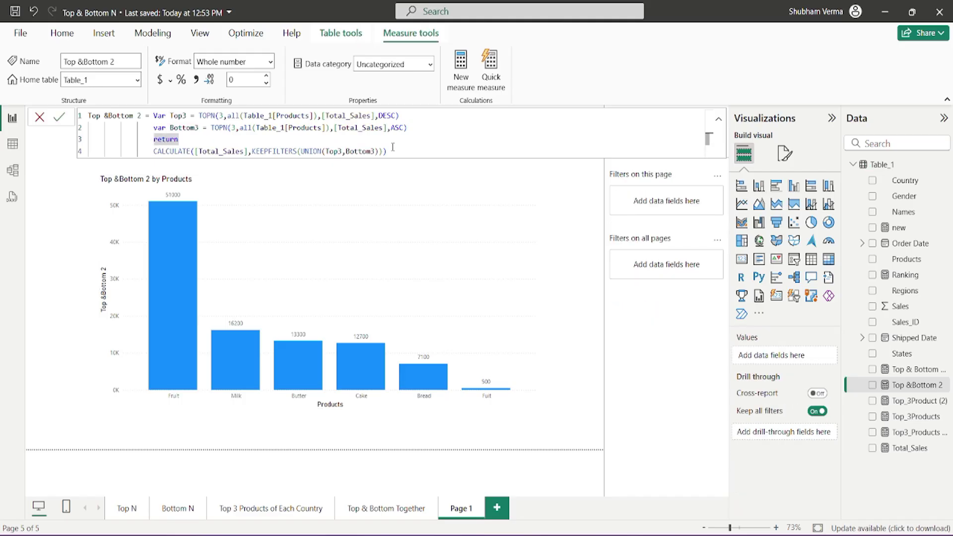
pyautogui.moveTo(393, 149); pyautogui.dragTo(121, 97)
pyautogui.hotkey('ctrl', 'c')
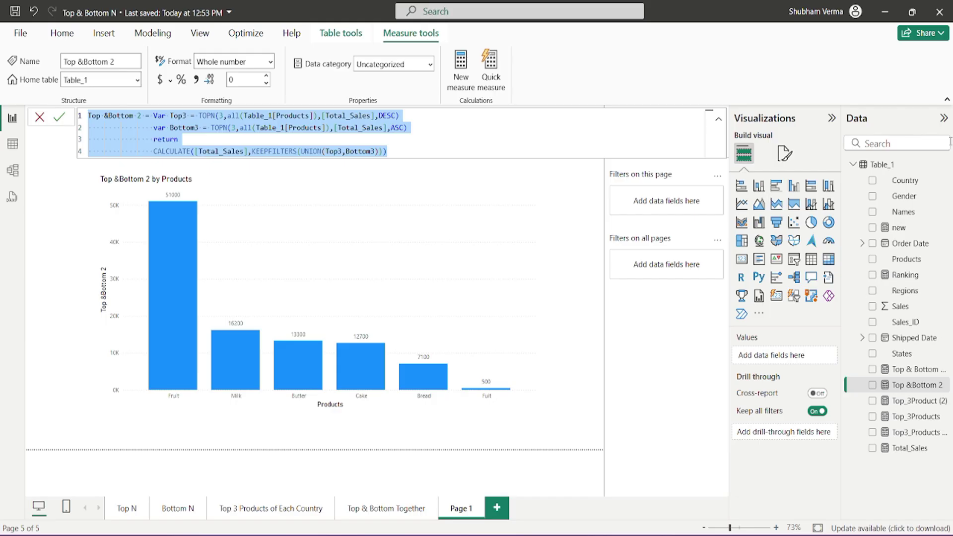
pyautogui.click(941, 165)
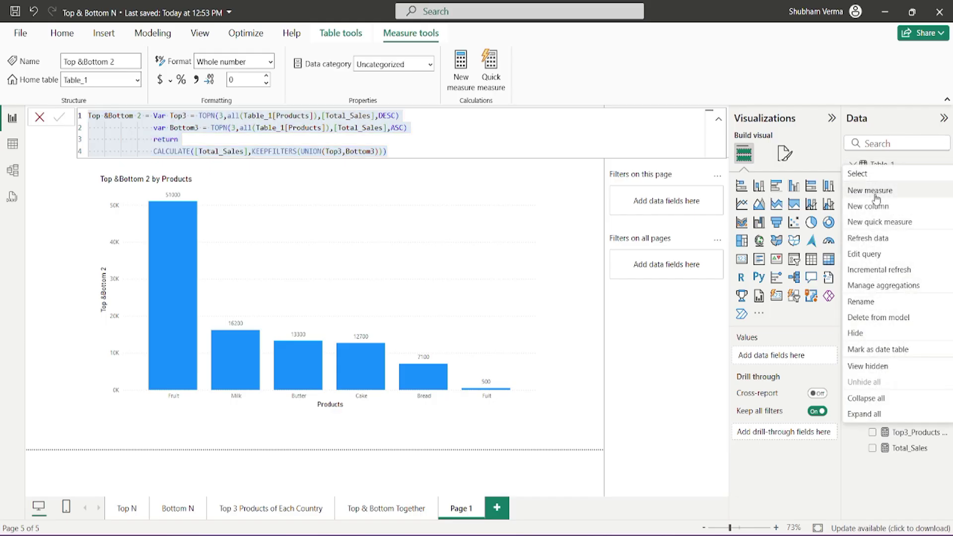
pyautogui.click(892, 191)
pyautogui.hotkey('ctrl', 'v')
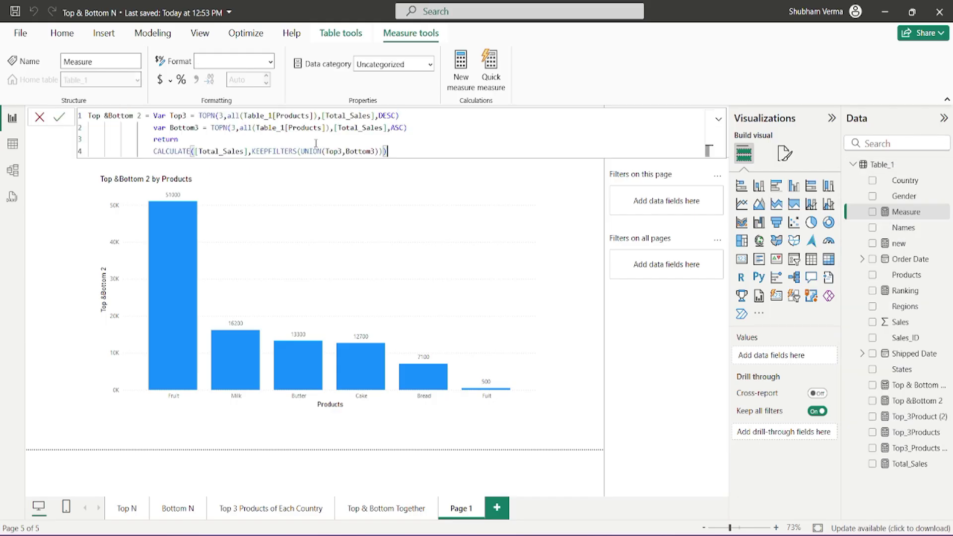
# Rename the new measure to colors in its formula, keeping the equals sign before the Top3 variable.
pyautogui.moveTo(142, 115); pyautogui.dragTo(17, 102)
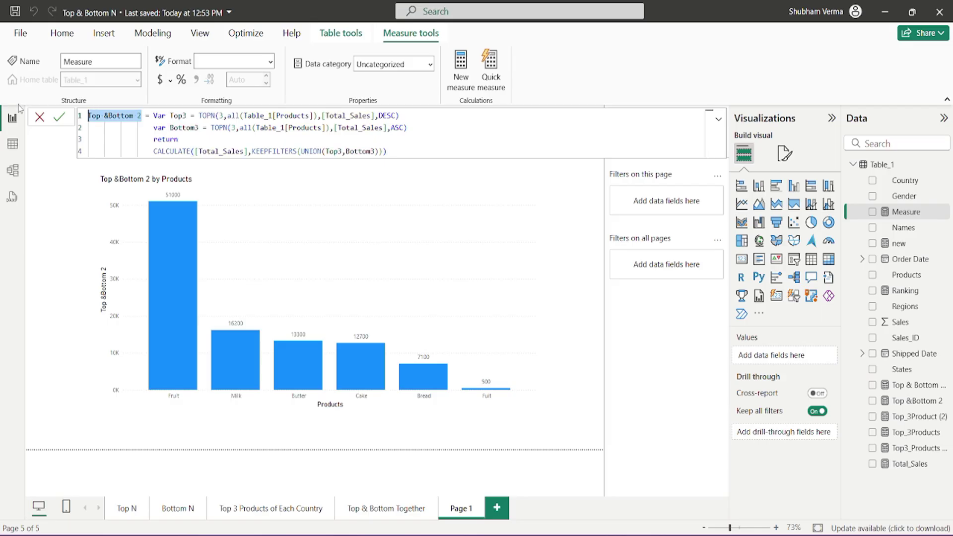
pyautogui.write('colors ')
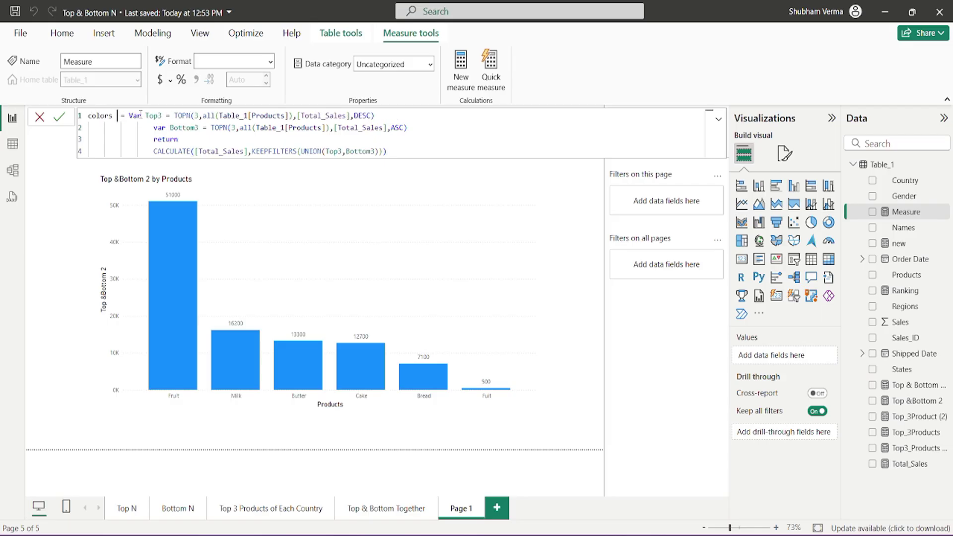
pyautogui.write(' =')
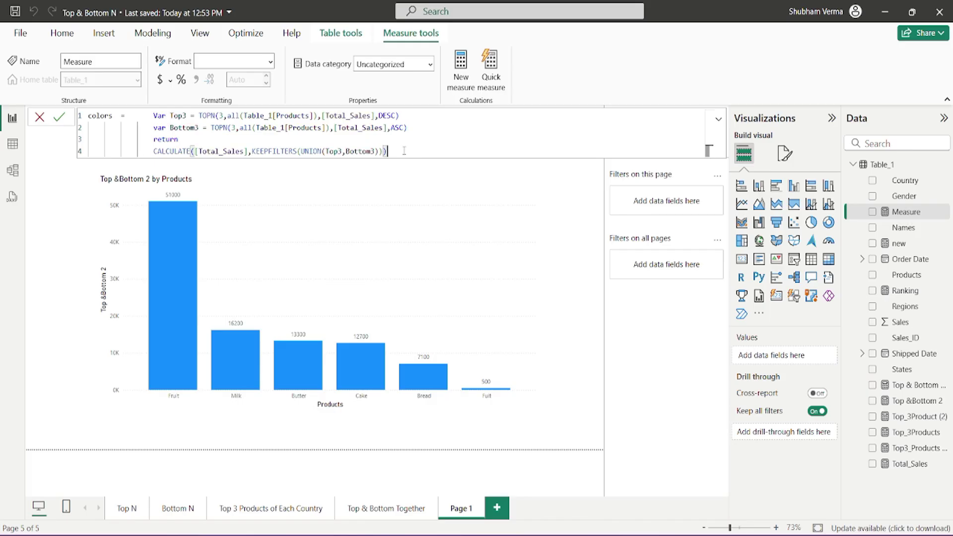
# Replace the CALCULATE expression after return with SWITCH(TRUE(), and start a new line for its conditions.
pyautogui.moveTo(401, 153); pyautogui.dragTo(153, 157)
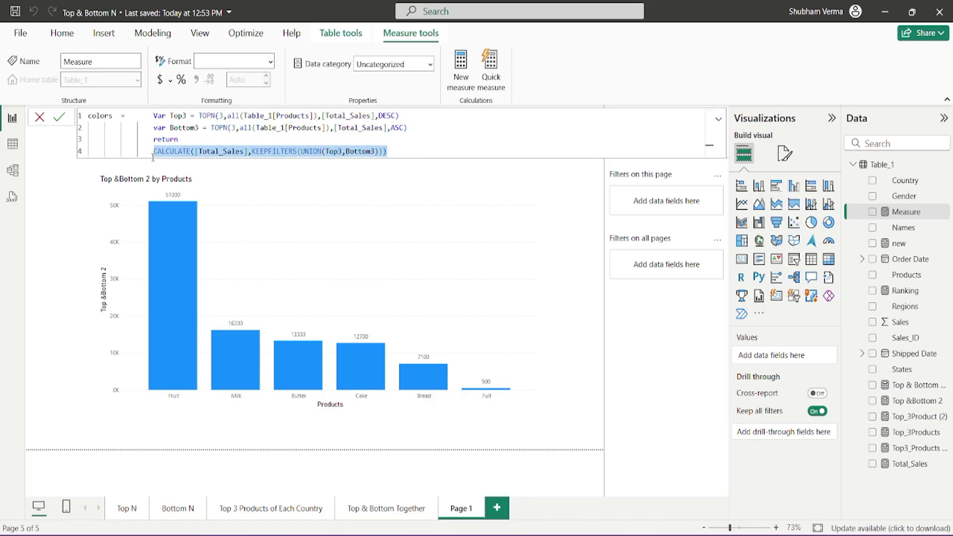
pyautogui.press('BackSpace')
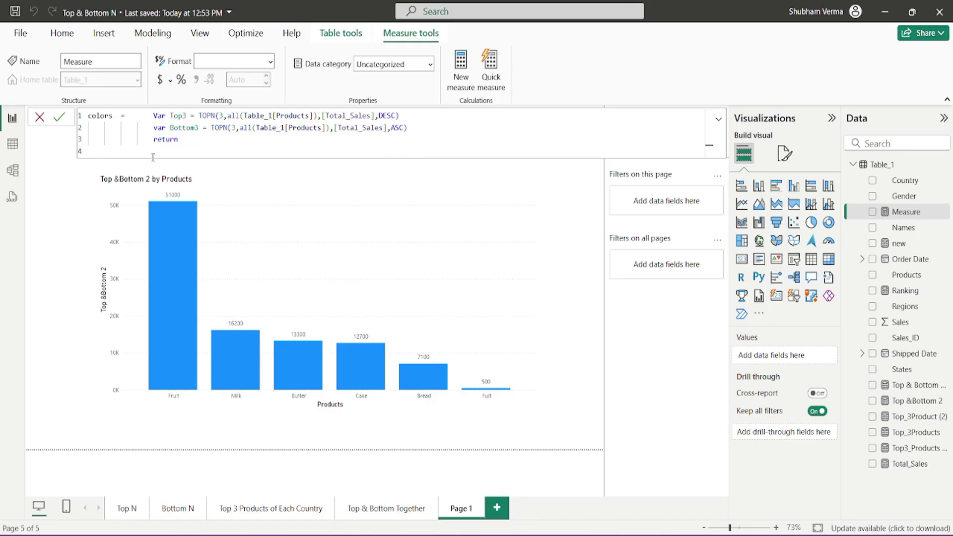
pyautogui.write('Switch')
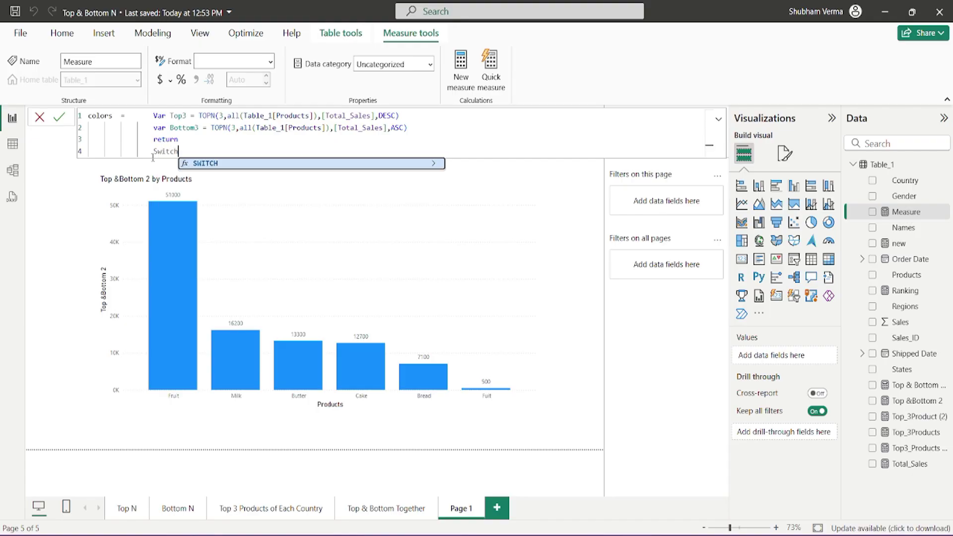
pyautogui.press('Tab')
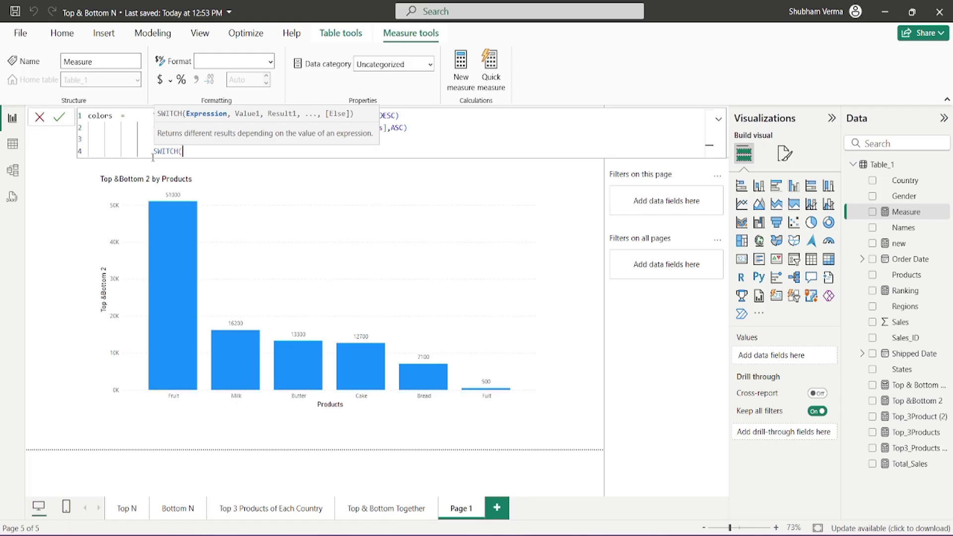
pyautogui.write('tr')
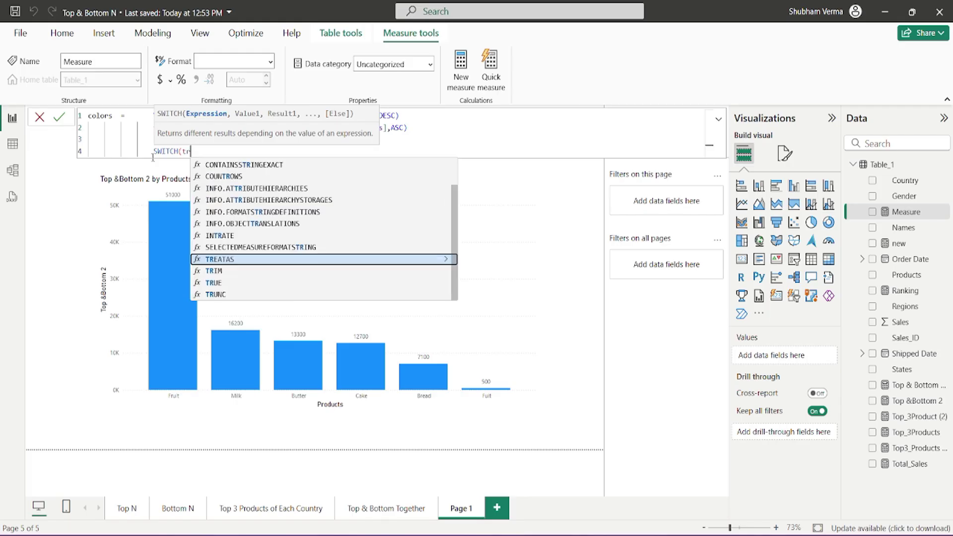
pyautogui.write('ue')
pyautogui.press('Tab')
pyautogui.write('),')
pyautogui.hotkey('shift', 'Return')
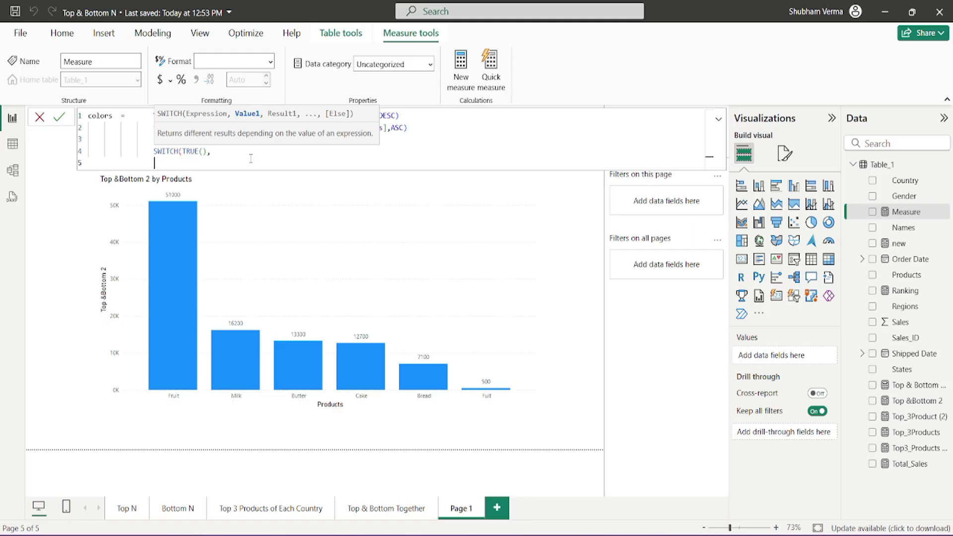
# Begin the first SWITCH condition with SELECTEDVALUE(Table_1[Products]).
pyautogui.write('Sel')
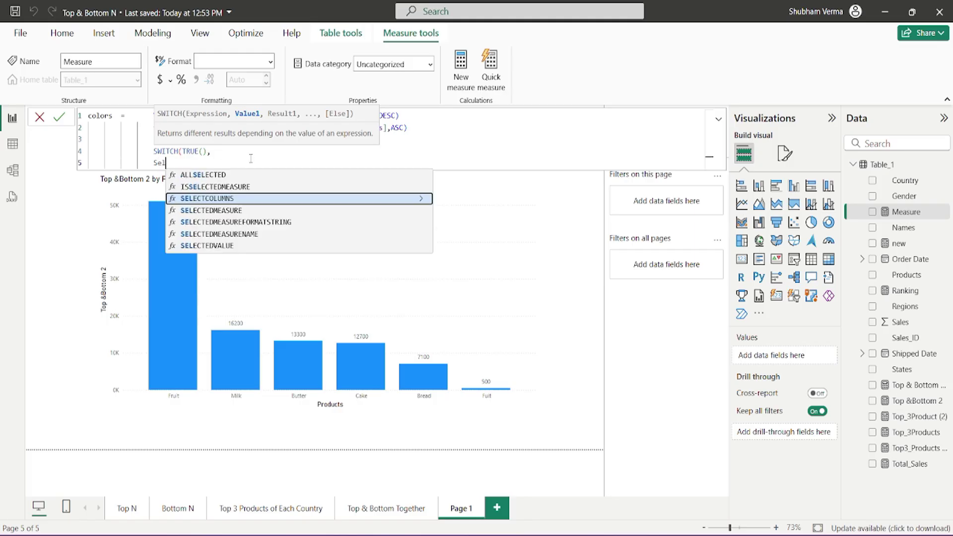
pyautogui.write('ectedv')
pyautogui.press('Tab')
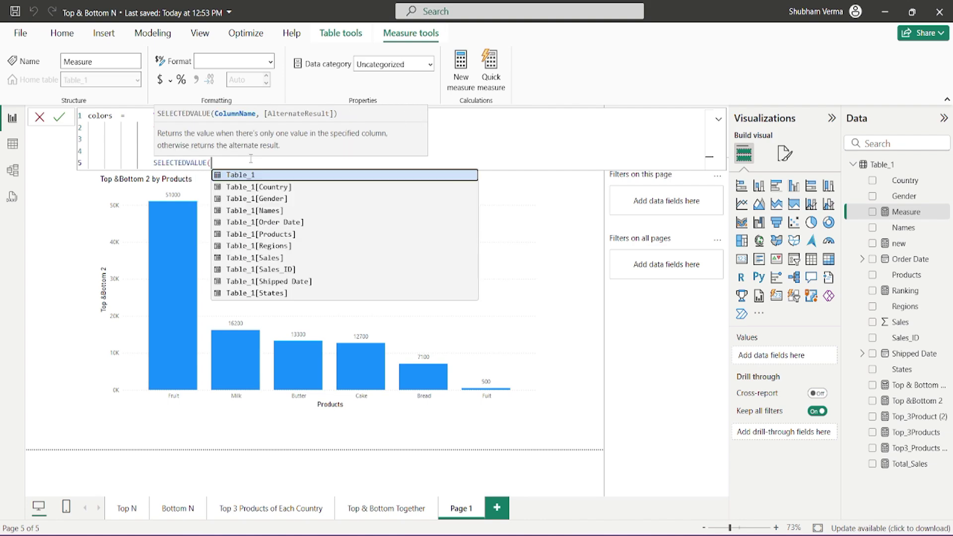
pyautogui.write('Prod')
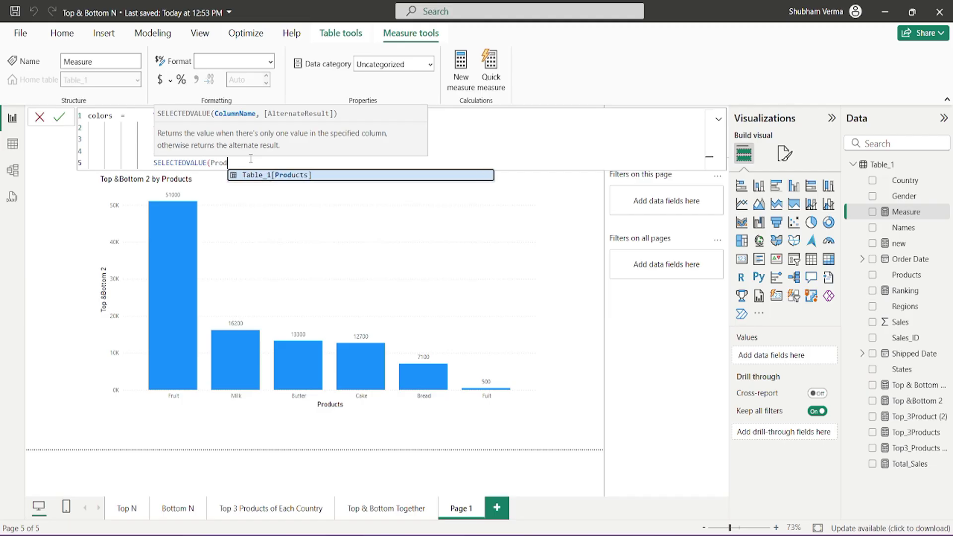
pyautogui.press('Tab')
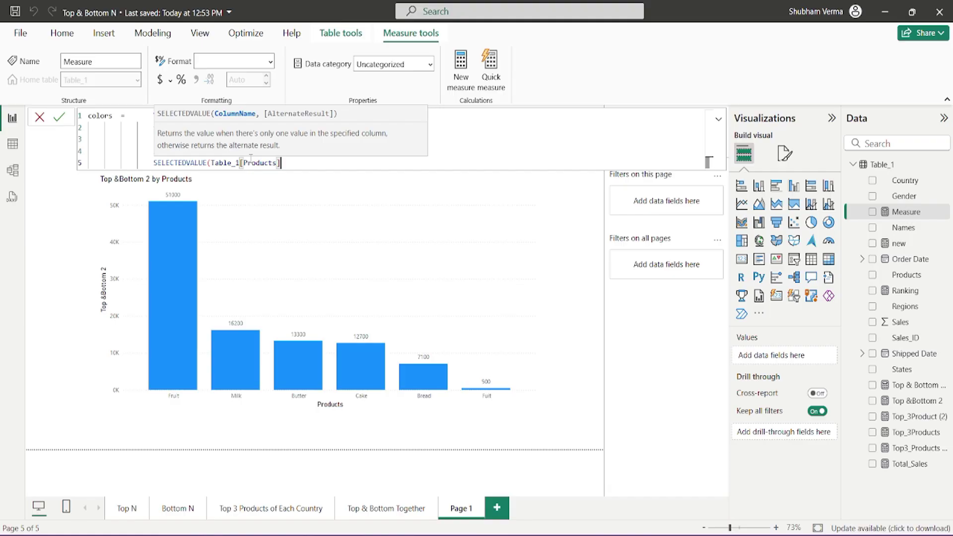
pyautogui.write(')')
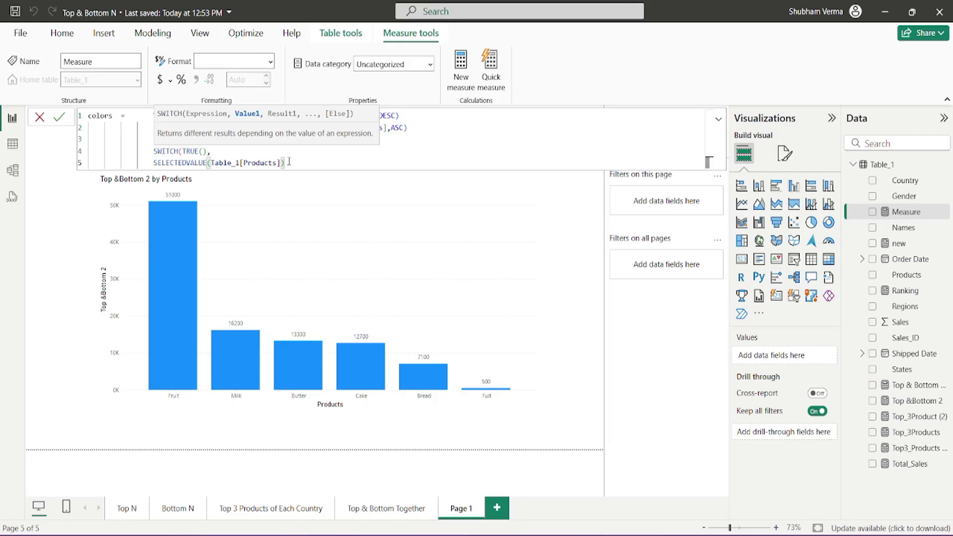
# Complete the first SWITCH condition with In Top3 and give it the result "Green", followed by a comma.
pyautogui.write('In')
pyautogui.write('Top3')
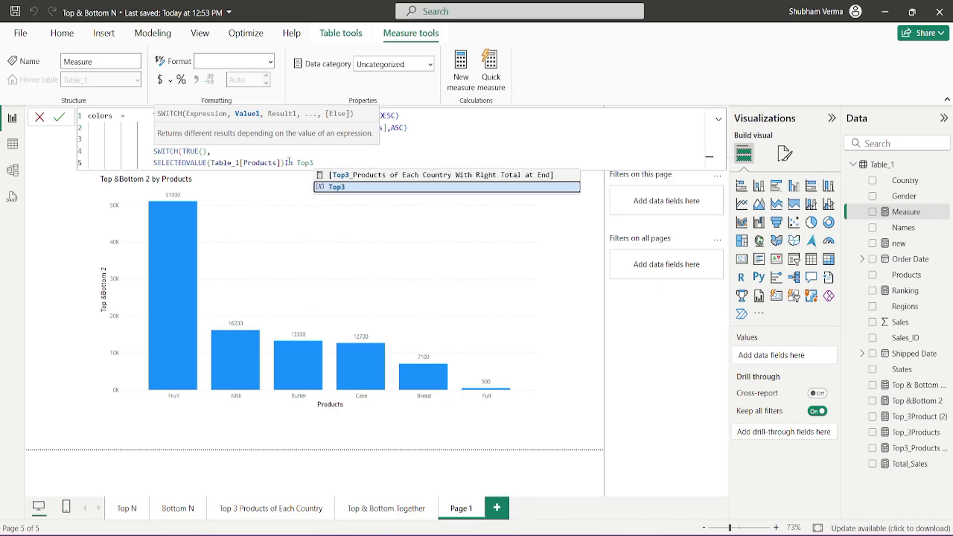
pyautogui.press('Escape')
pyautogui.write(',')
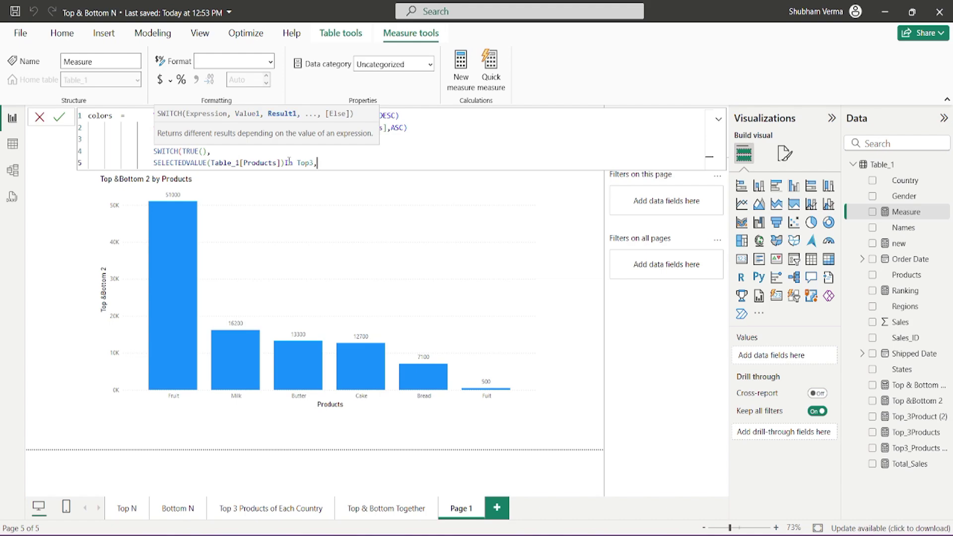
pyautogui.write('"Green"')
pyautogui.write(',')
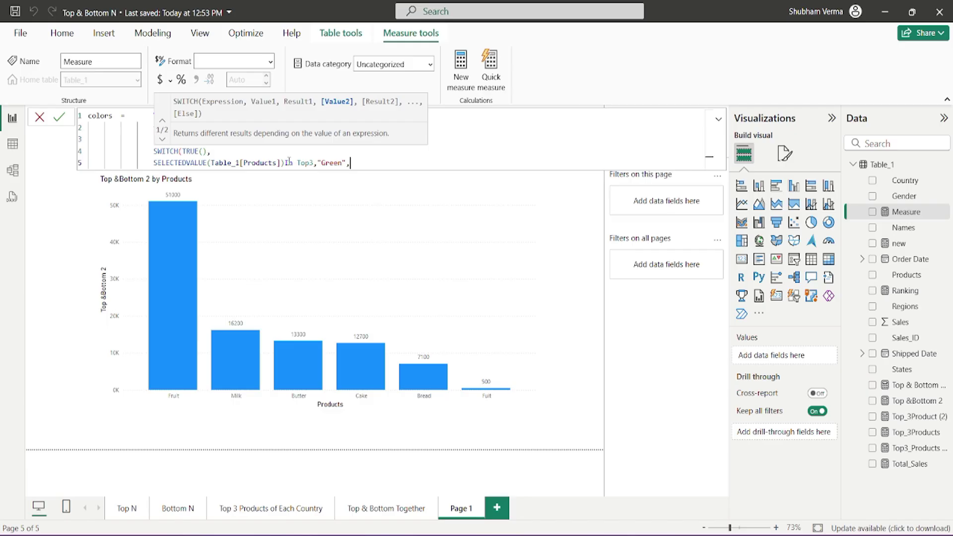
# Start a second SWITCH condition on a new line with SELECTEDVALUE(Table_1[Products]).
pyautogui.hotkey('shift', 'Return')
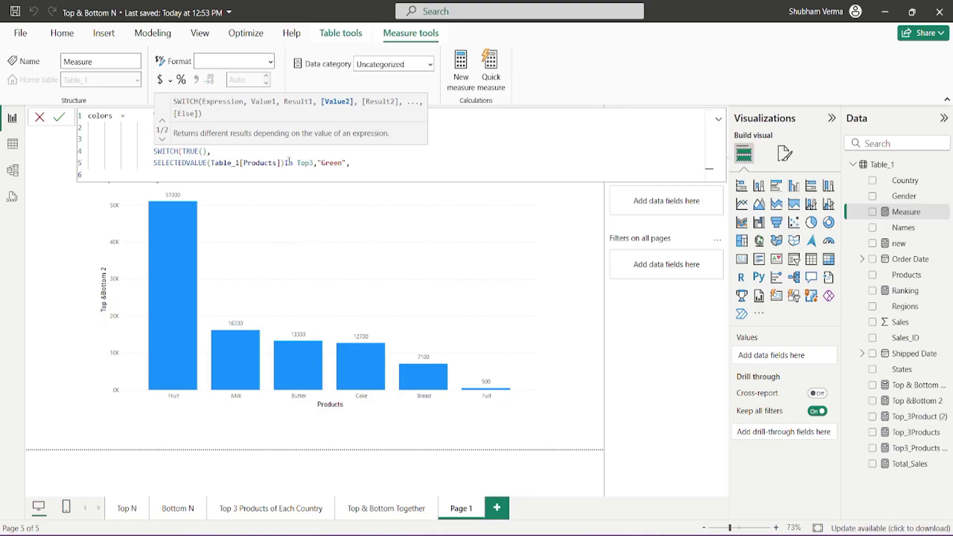
pyautogui.write('selected')
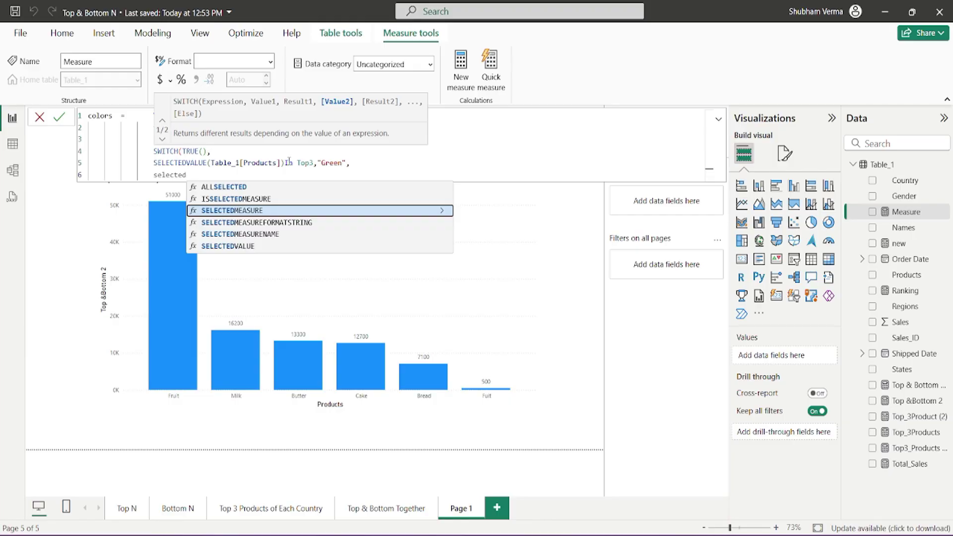
pyautogui.write('v')
pyautogui.press('Tab')
pyautogui.write('prod')
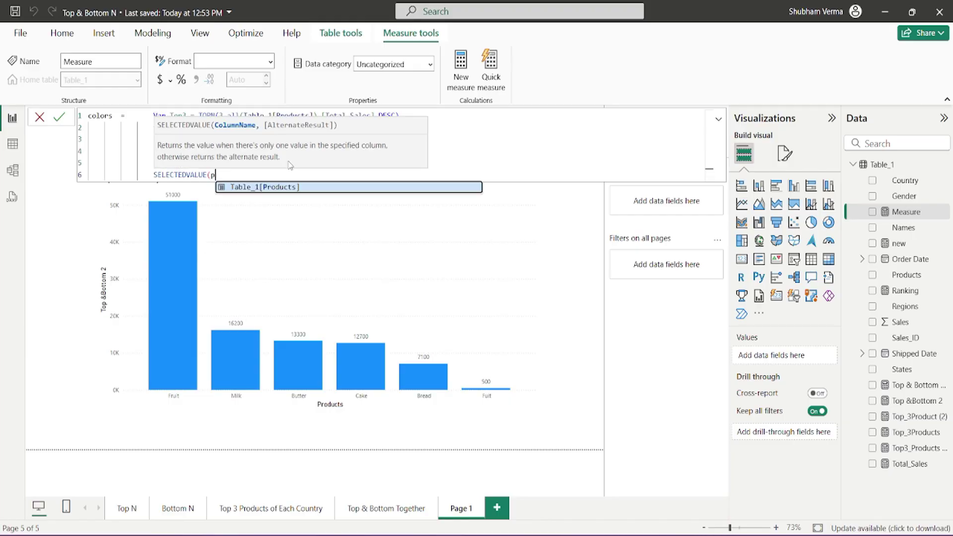
pyautogui.press('Tab')
pyautogui.write(')')
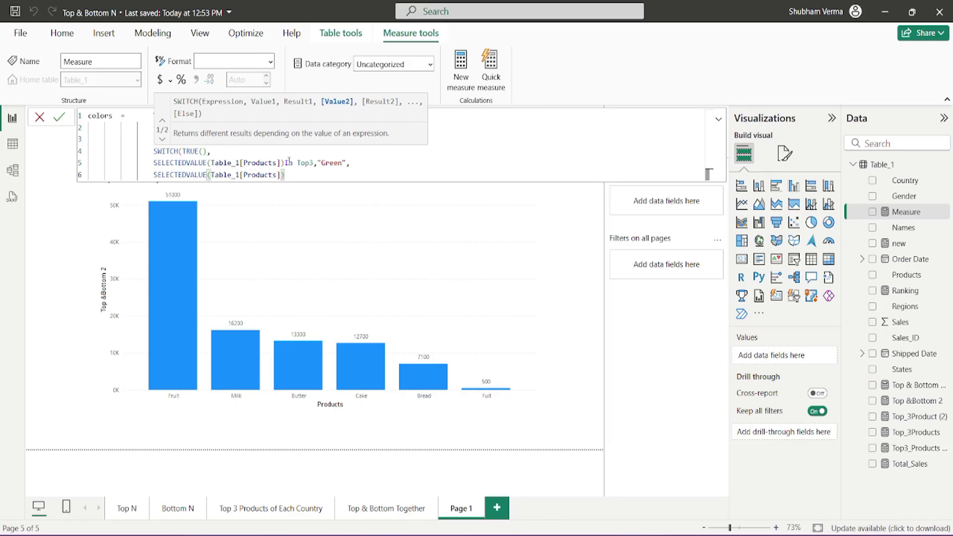
# Complete the second condition with In Bottom3 and the result "Red", close the SWITCH, and commit the colors measure.
pyautogui.write(' In Bott')
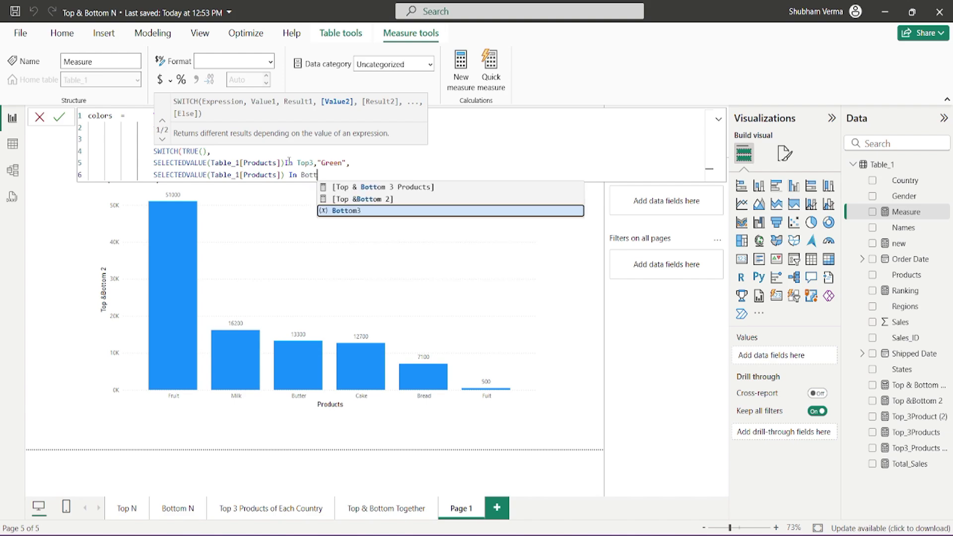
pyautogui.press('Tab')
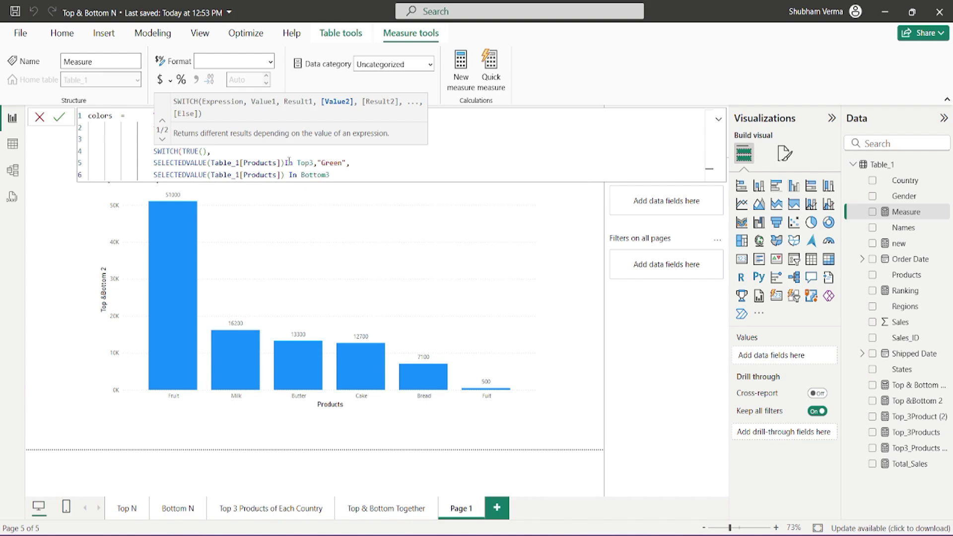
pyautogui.write(',')
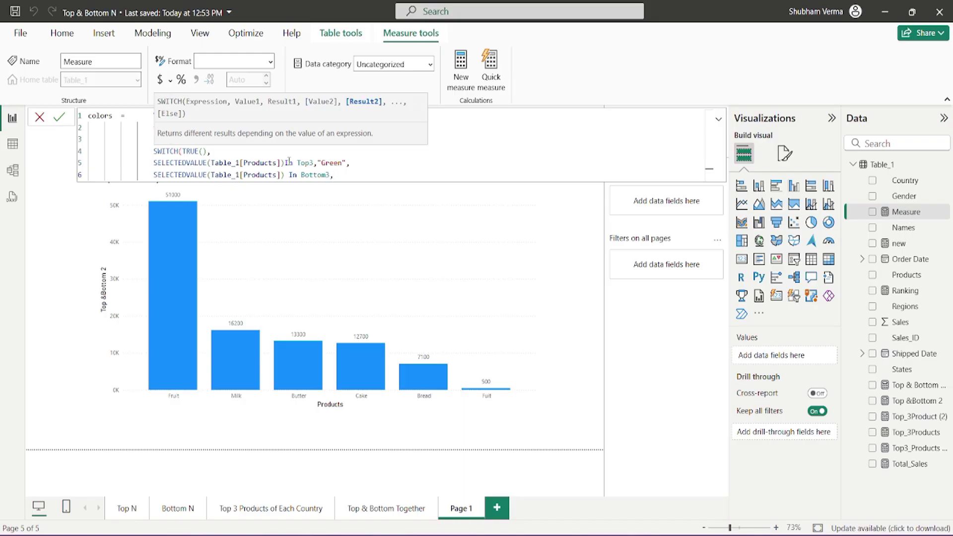
pyautogui.write('"Red")')
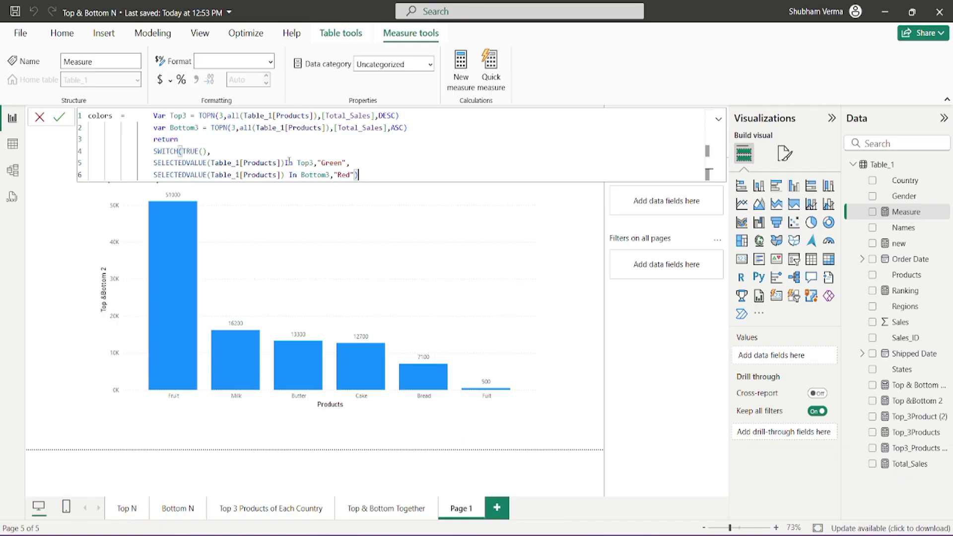
pyautogui.press('Return')
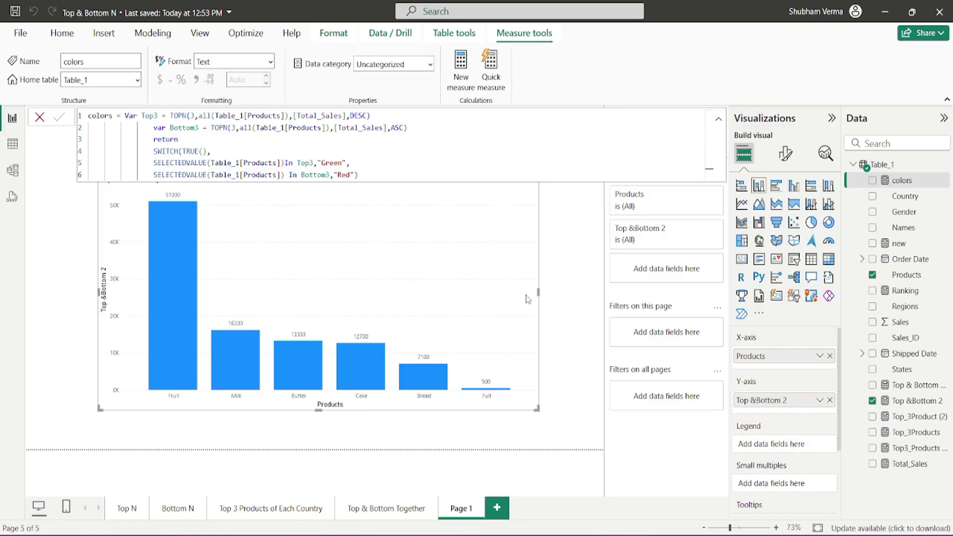
# Open conditional formatting for the chart's column color and set its format style to Field value.
pyautogui.click(785, 154)
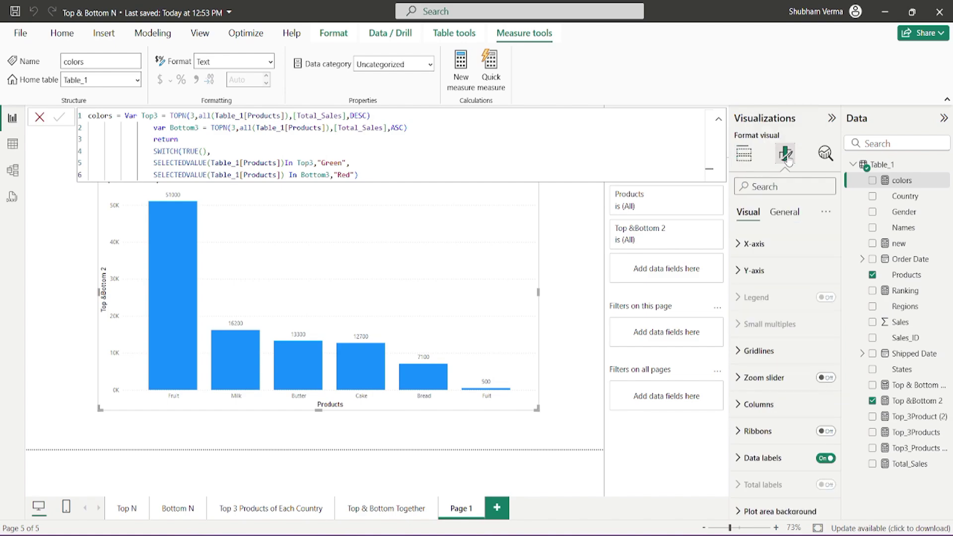
pyautogui.click(738, 405)
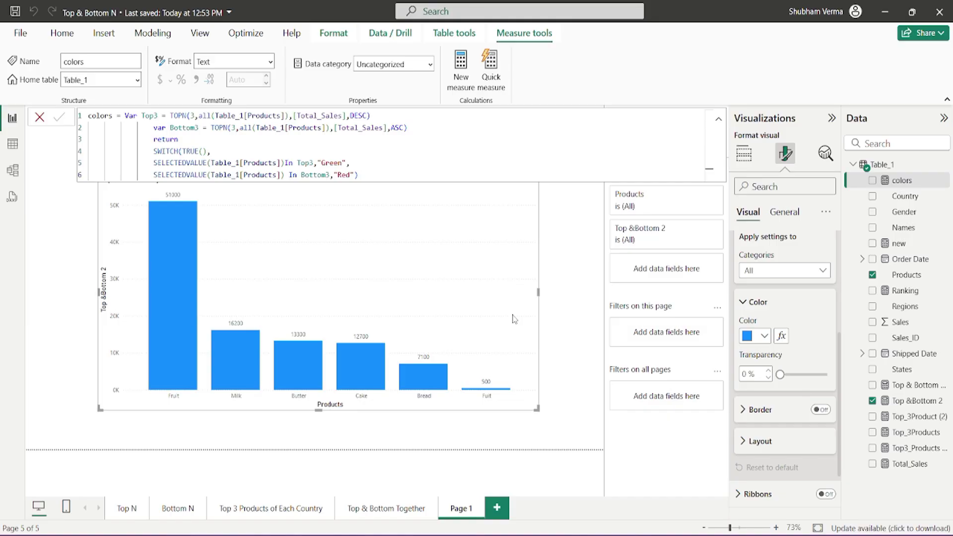
pyautogui.click(781, 336)
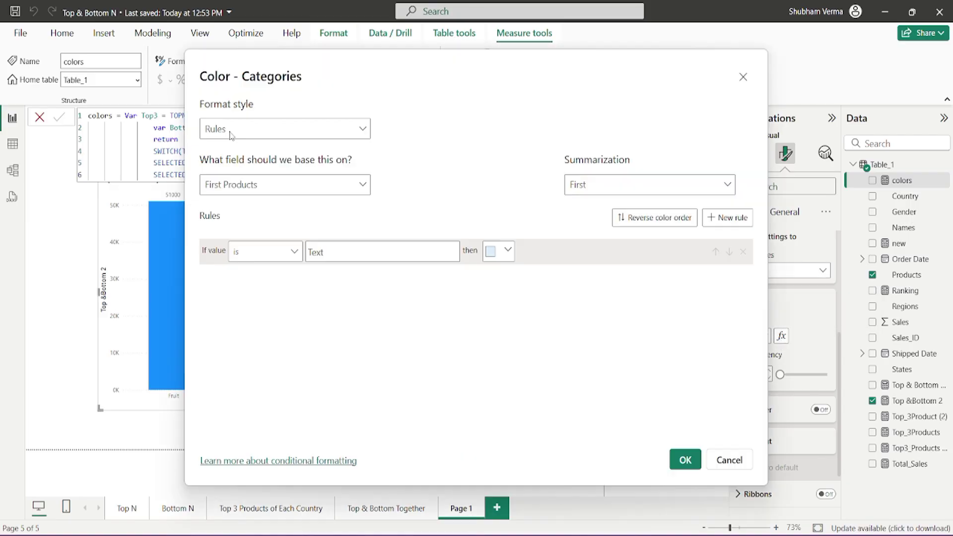
pyautogui.click(364, 130)
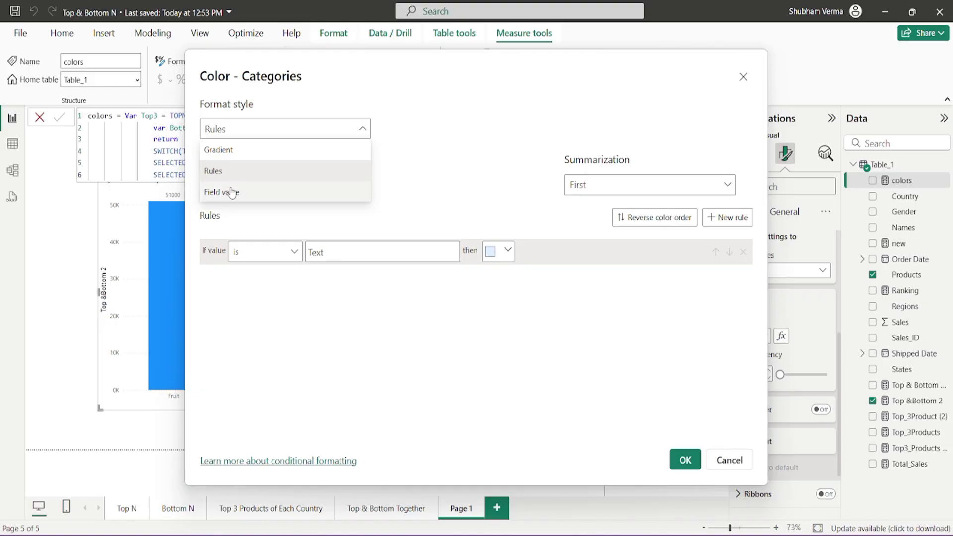
pyautogui.click(231, 192)
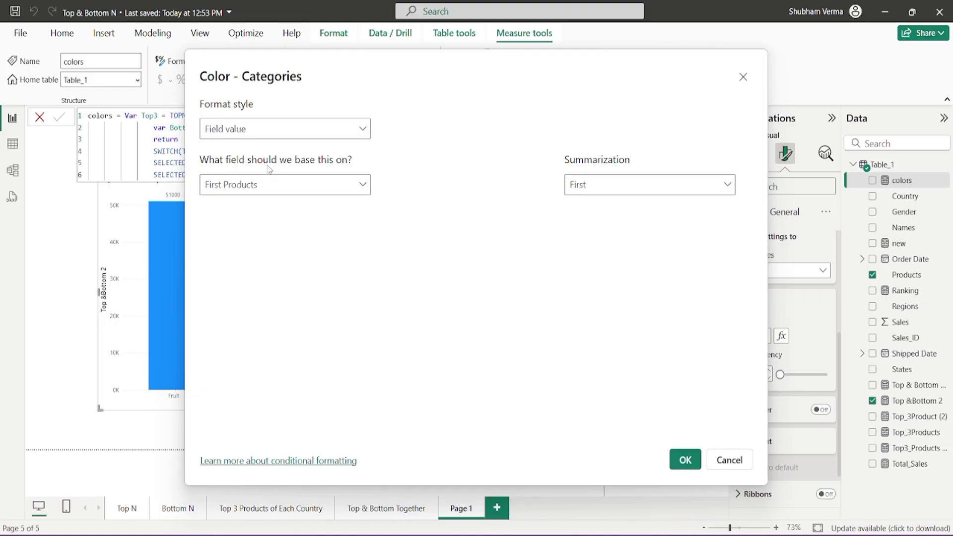
# Base the column color on the colors measure from Table_1 and apply the formatting.
pyautogui.click(364, 186)
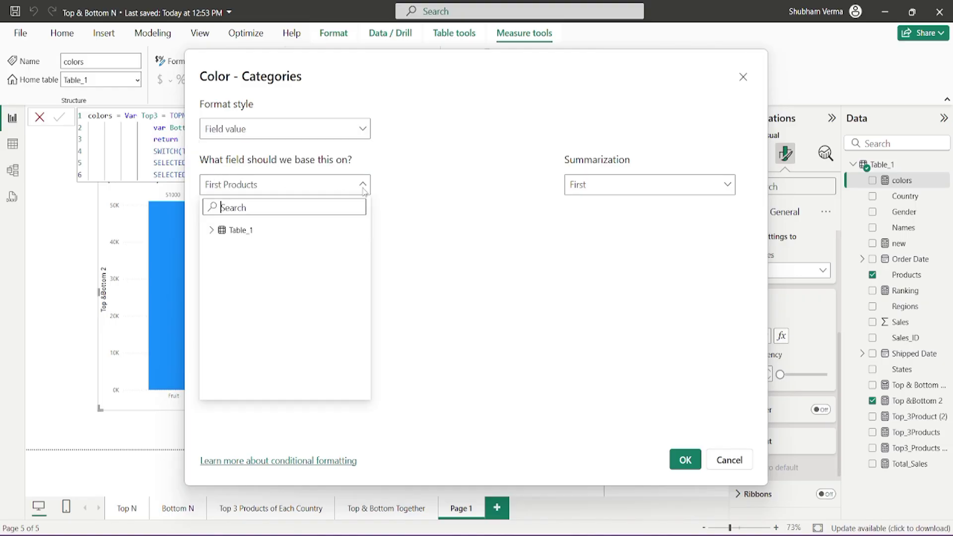
pyautogui.click(213, 232)
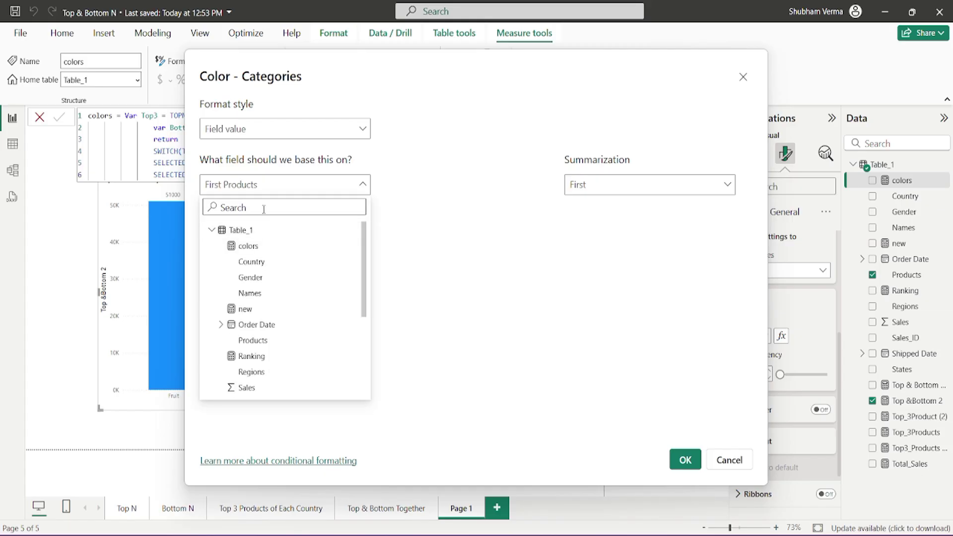
pyautogui.write('color')
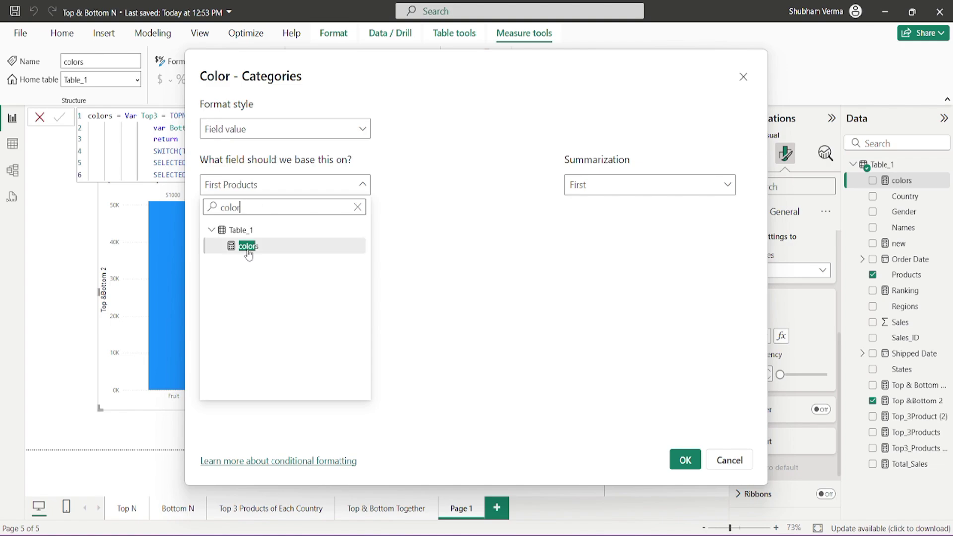
pyautogui.click(248, 247)
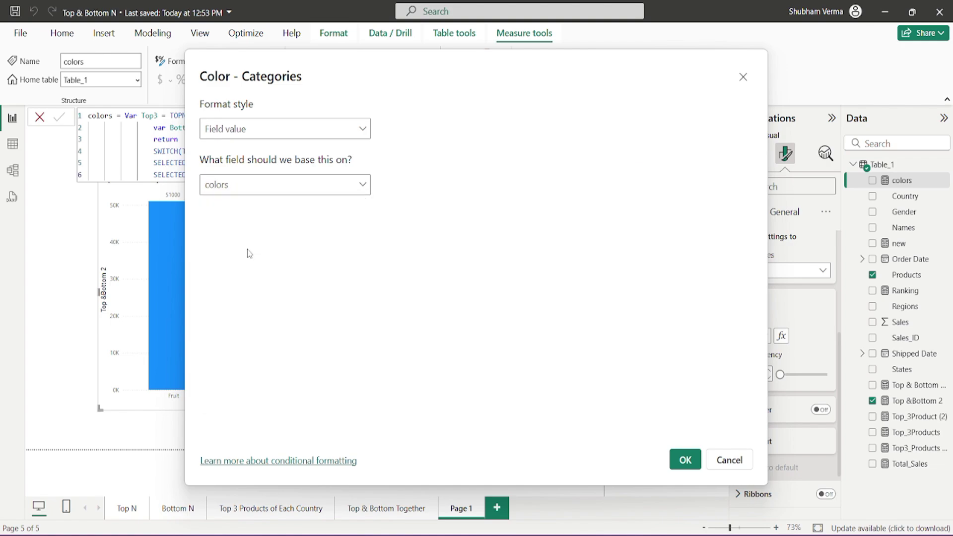
pyautogui.click(682, 461)
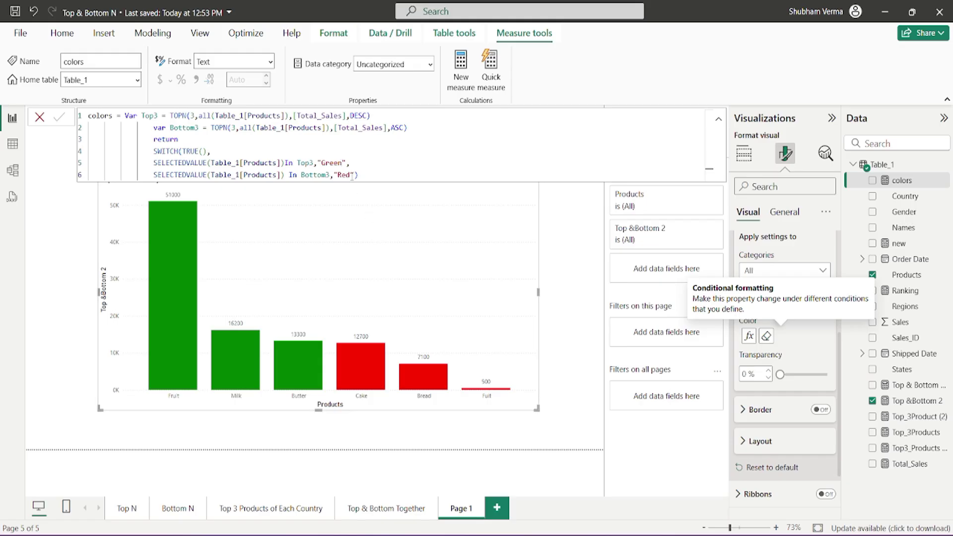
# Replace the Top3 result "Green" with "Blue" in the colors measure.
pyautogui.click(342, 163)
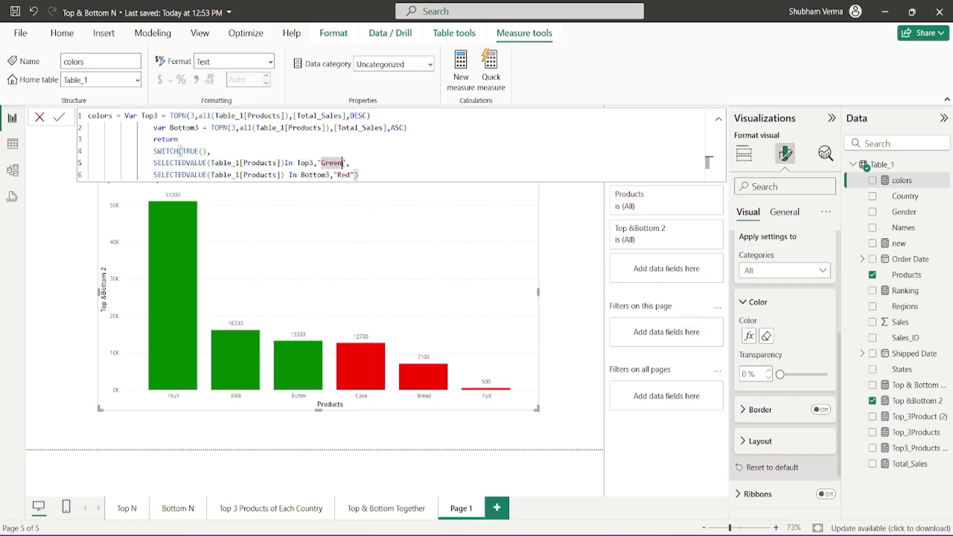
pyautogui.press('BackSpace')
pyautogui.press('BackSpace')
pyautogui.press('BackSpace')
pyautogui.press('BackSpace')
pyautogui.press('BackSpace')
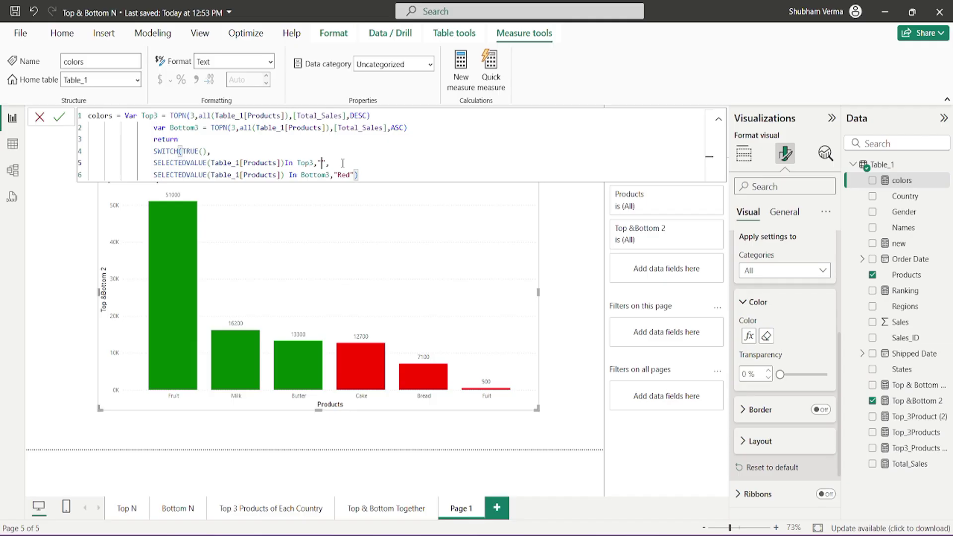
pyautogui.write('Blue')
# Replace the Bottom3 result "Red" with "Yellow" and commit the colors measure.
pyautogui.click(352, 175)
pyautogui.press('BackSpace')
pyautogui.press('BackSpace')
pyautogui.press('BackSpace')
pyautogui.write('Yellow')
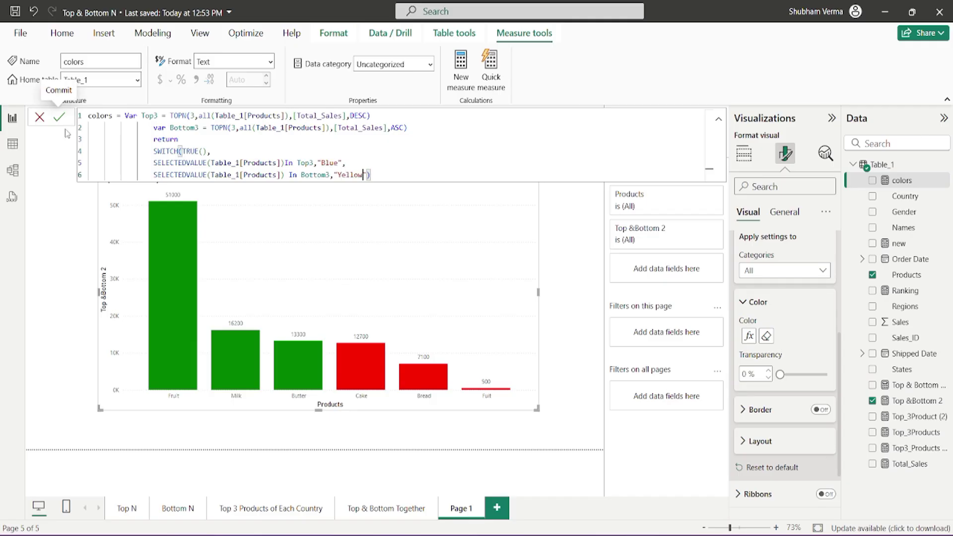
pyautogui.click(59, 119)
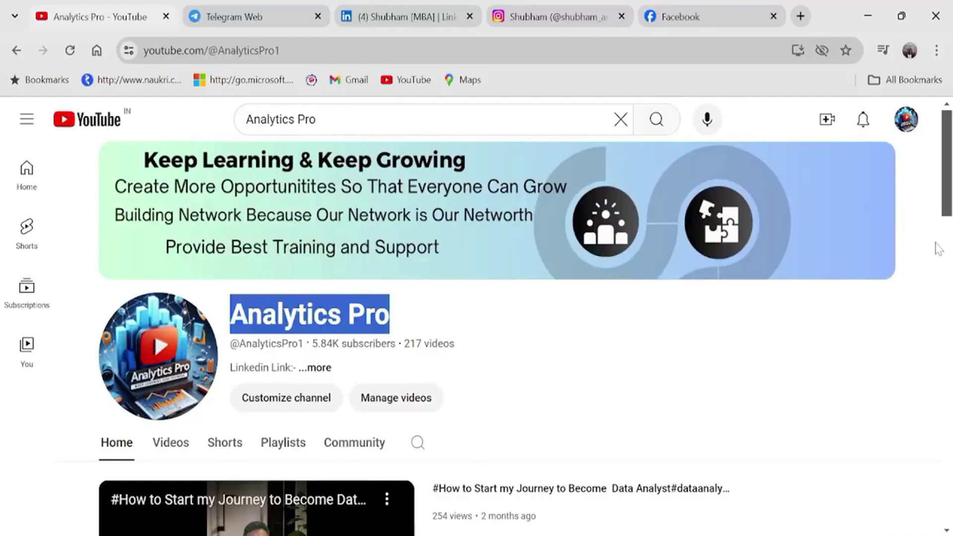
# Browse the Analytics Pro YouTube channel's popular videos and its playlists.
pyautogui.moveTo(944, 192); pyautogui.dragTo(944, 500)
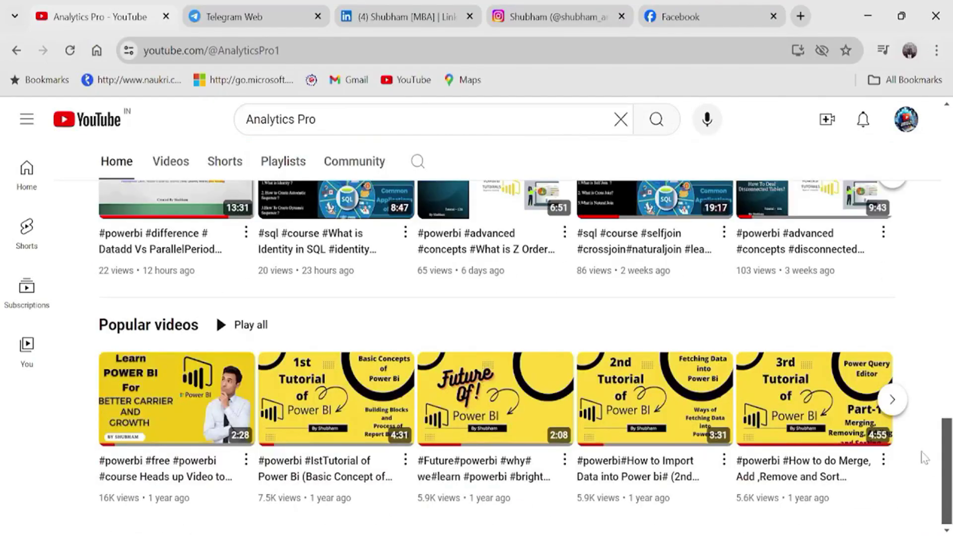
pyautogui.click(893, 400)
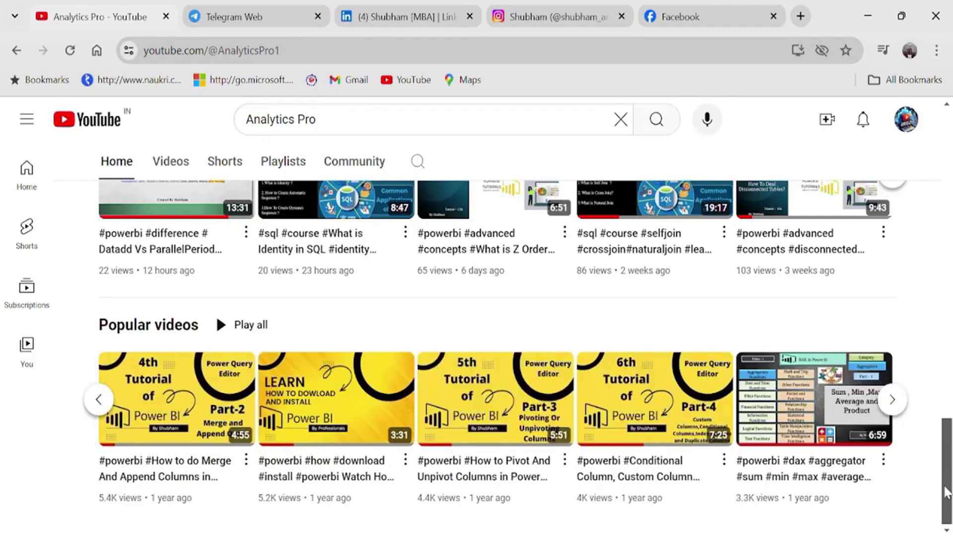
pyautogui.click(282, 162)
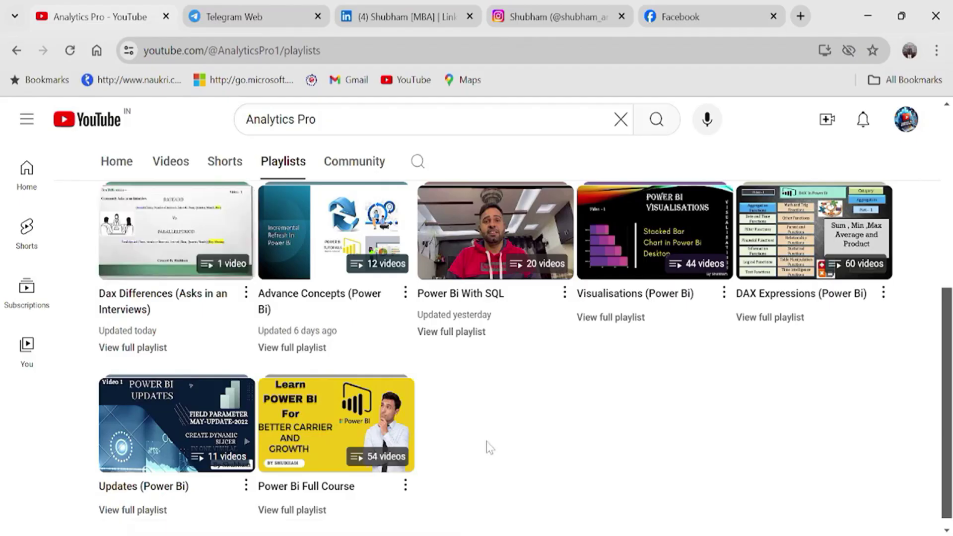
# View the Analytics Pro group posts on Telegram Web, plus the related LinkedIn, Instagram and Facebook pages.
pyautogui.click(261, 20)
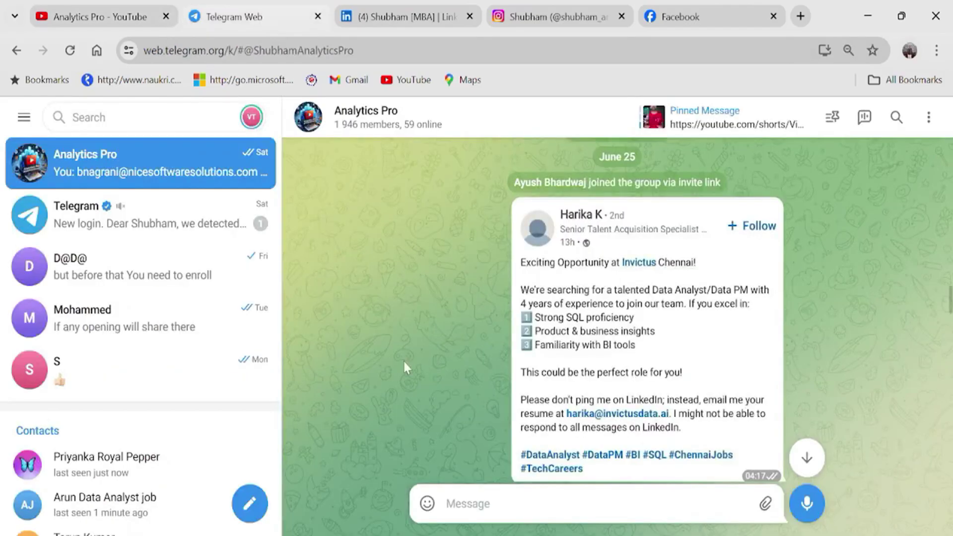
pyautogui.scroll(3, 598, 309)
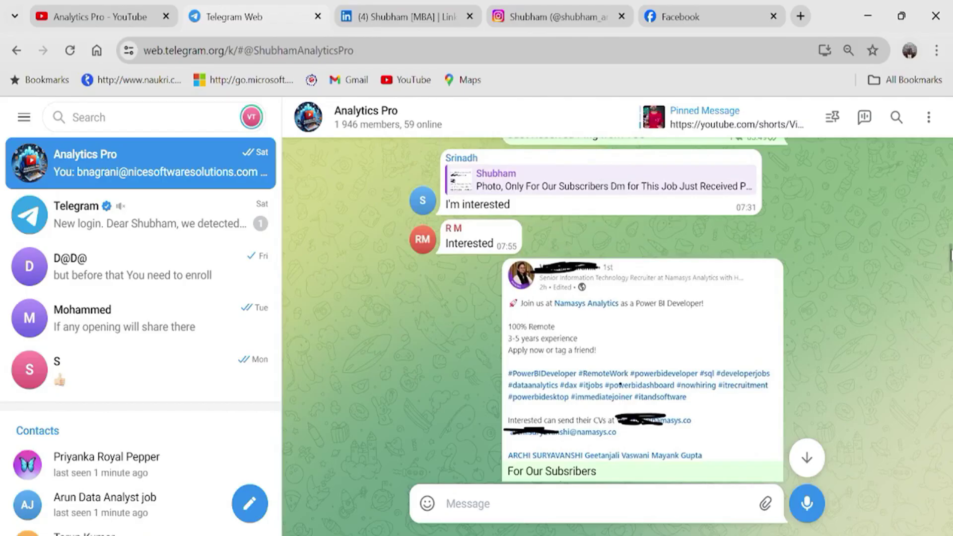
pyautogui.click(421, 25)
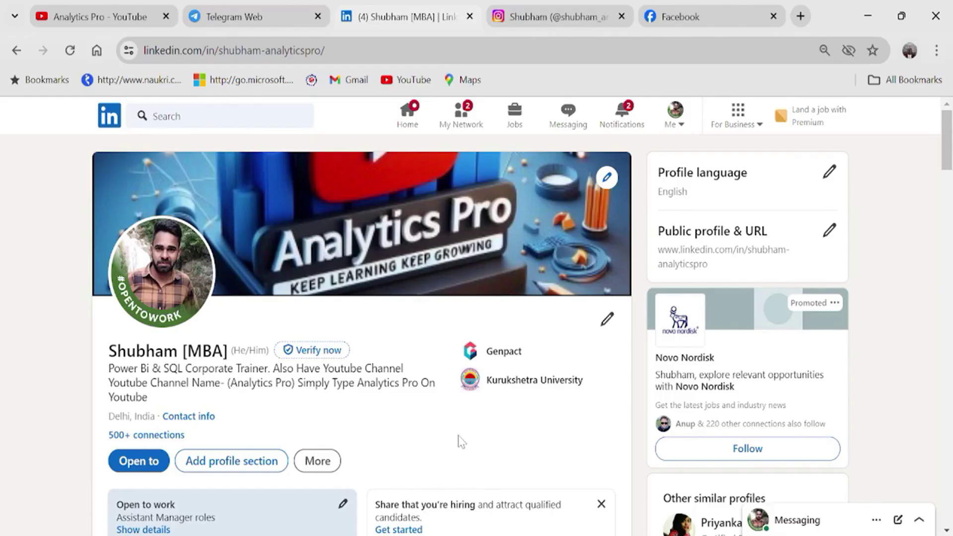
pyautogui.click(536, 12)
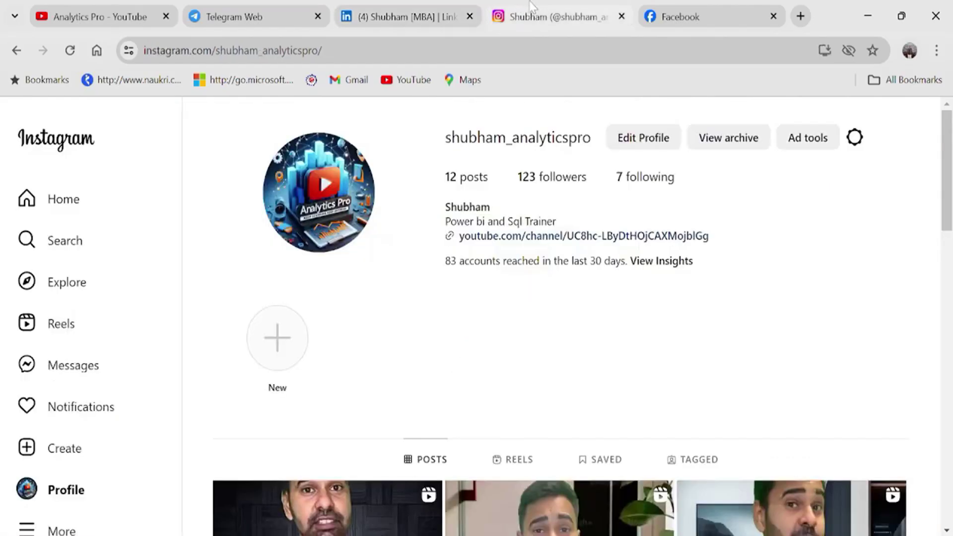
pyautogui.click(655, 9)
# Return to the header of the Analytics Pro YouTube channel page and deselect the channel name.
pyautogui.click(546, 7)
pyautogui.click(428, 7)
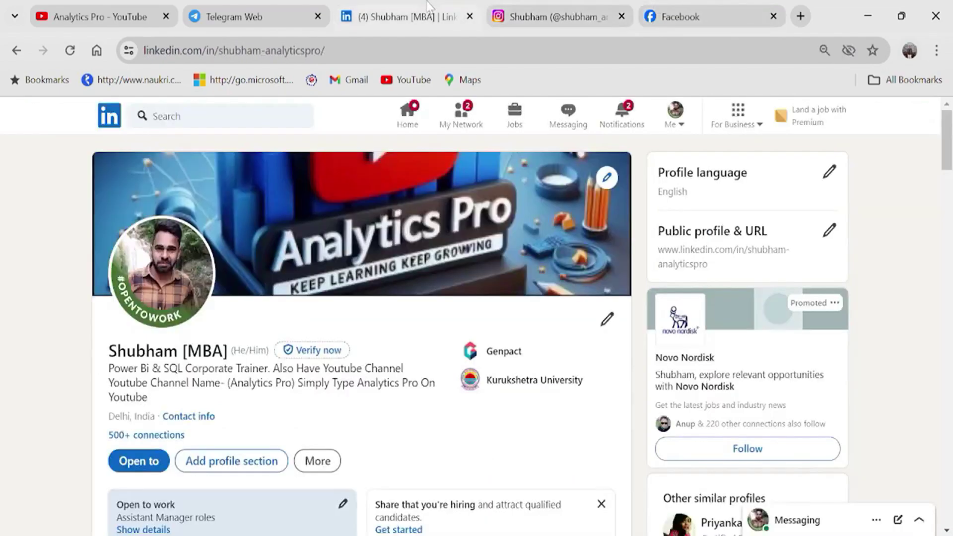
pyautogui.click(261, 6)
pyautogui.click(167, 1)
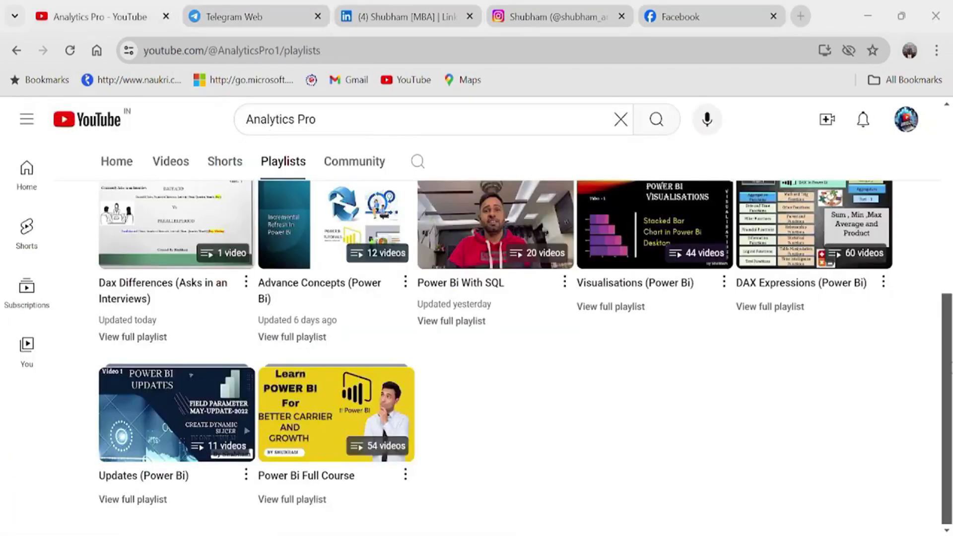
pyautogui.press('Home')
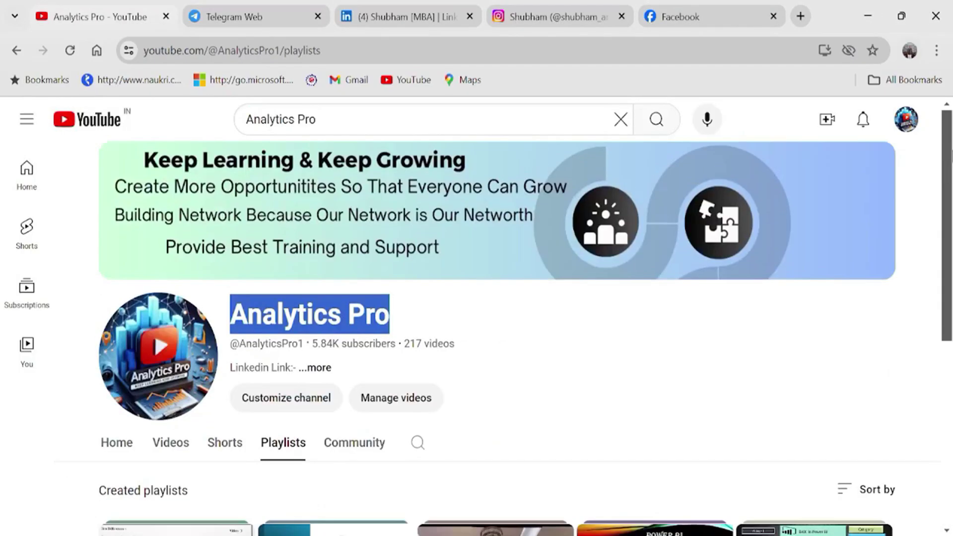
pyautogui.click(422, 303)
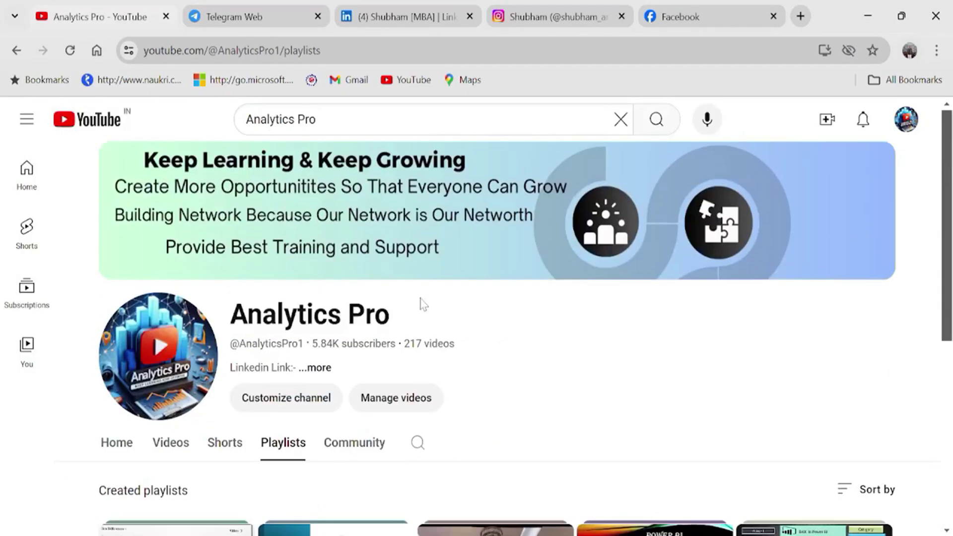